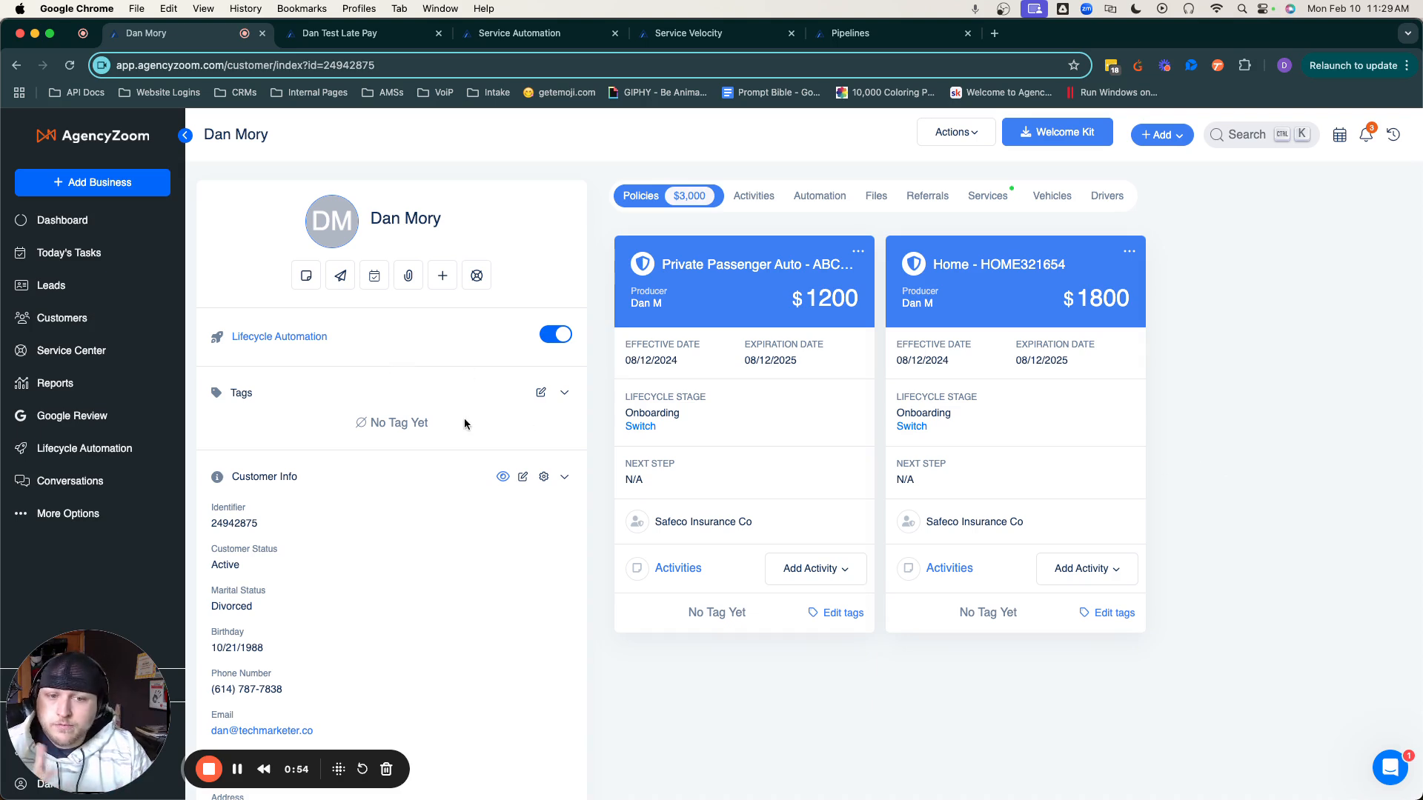
Step: Edit the customer's info and set the Late Pay $ Amount to 196.85
{"action": "left_click", "coordinate": [523, 477]}
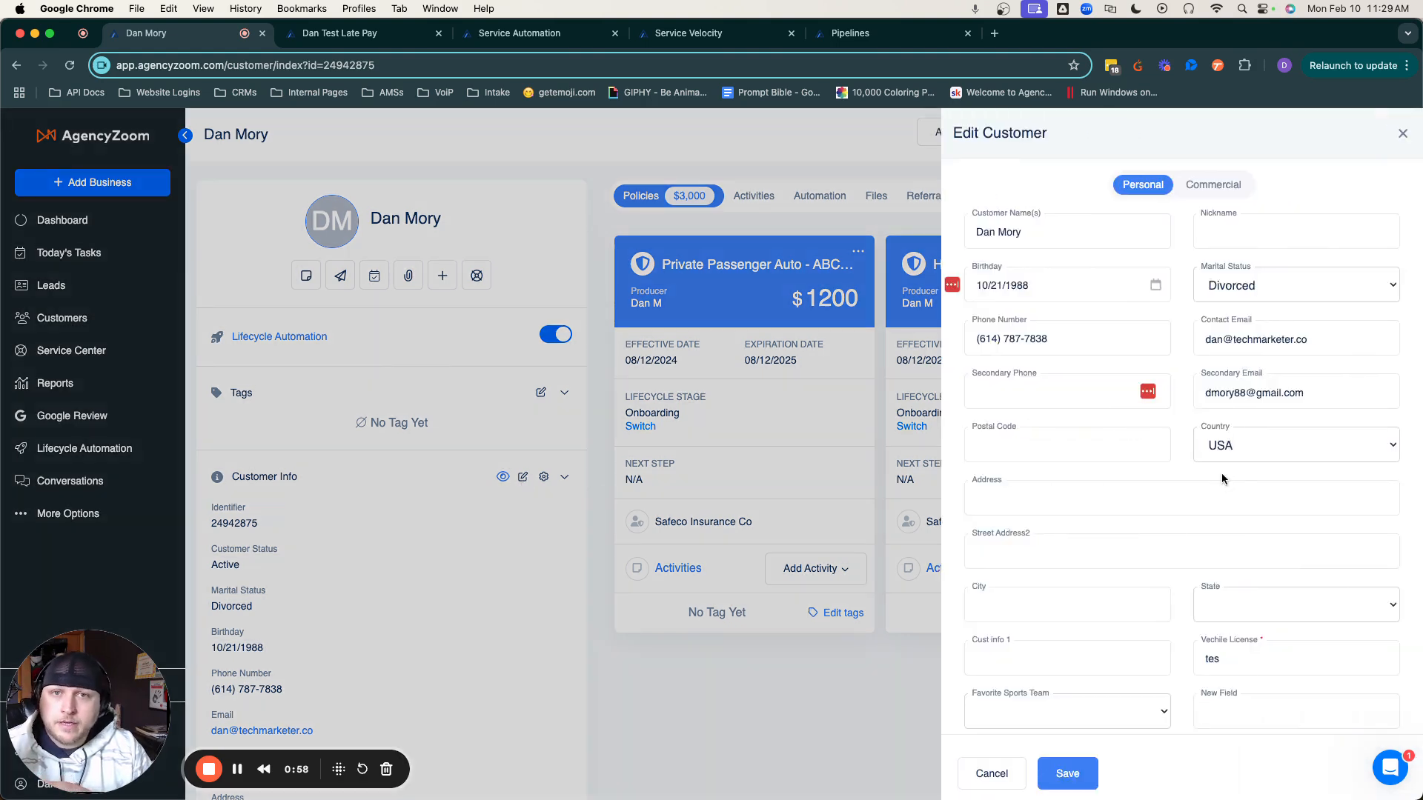
{"action": "scroll", "coordinate": [1225, 478], "scroll_direction": "down", "scroll_amount": 3}
{"action": "scroll", "coordinate": [1225, 478], "scroll_direction": "down", "scroll_amount": 2}
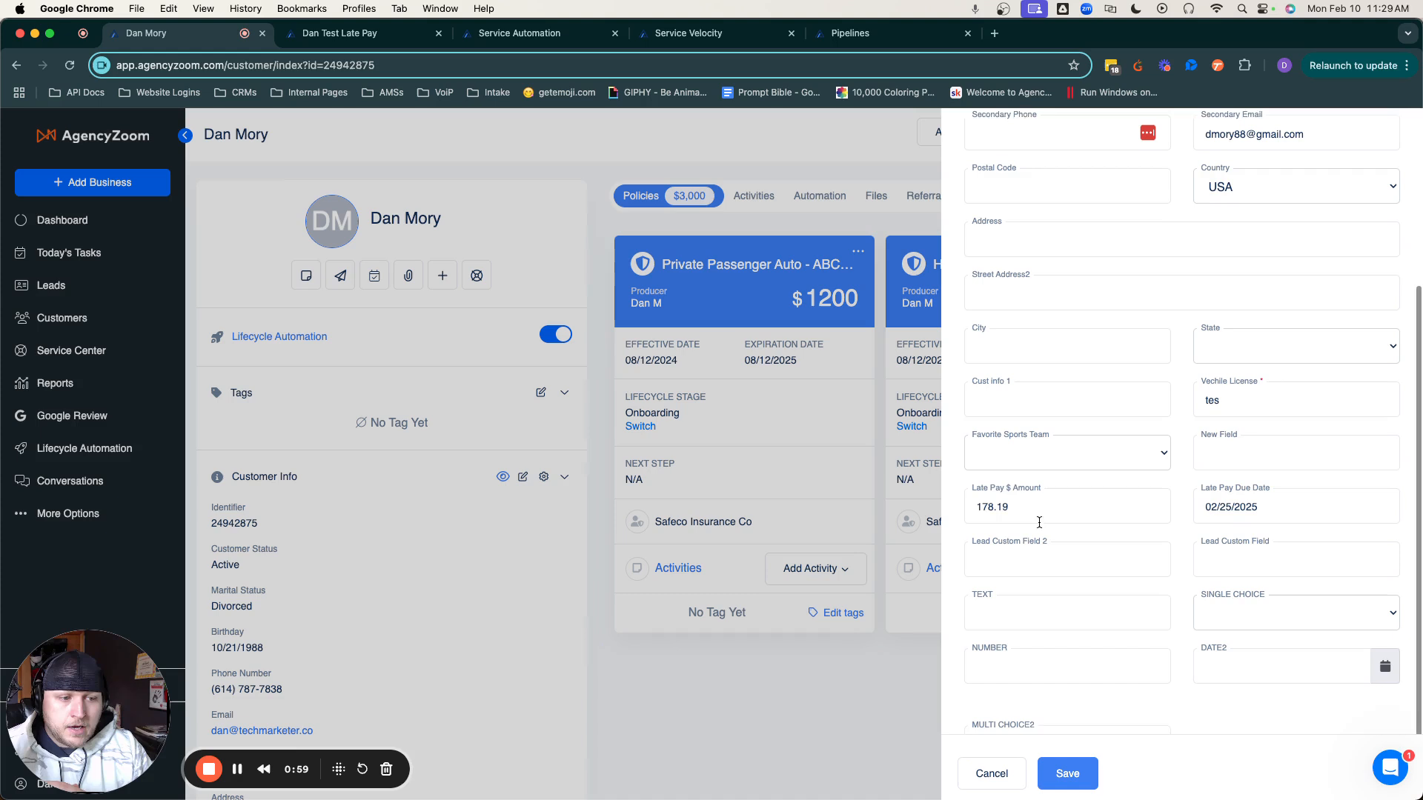
{"action": "double_click", "coordinate": [1009, 485]}
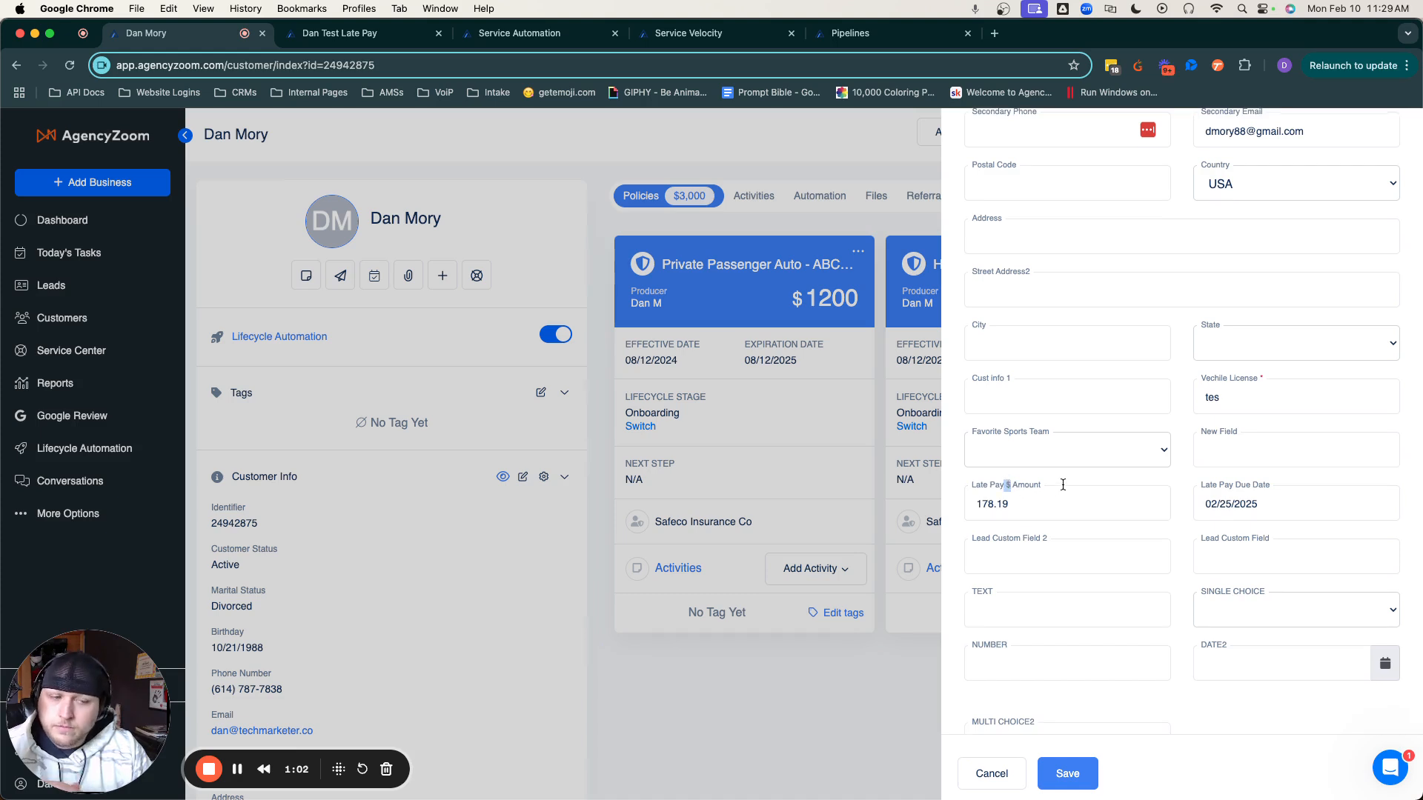
{"action": "left_click", "coordinate": [1061, 486]}
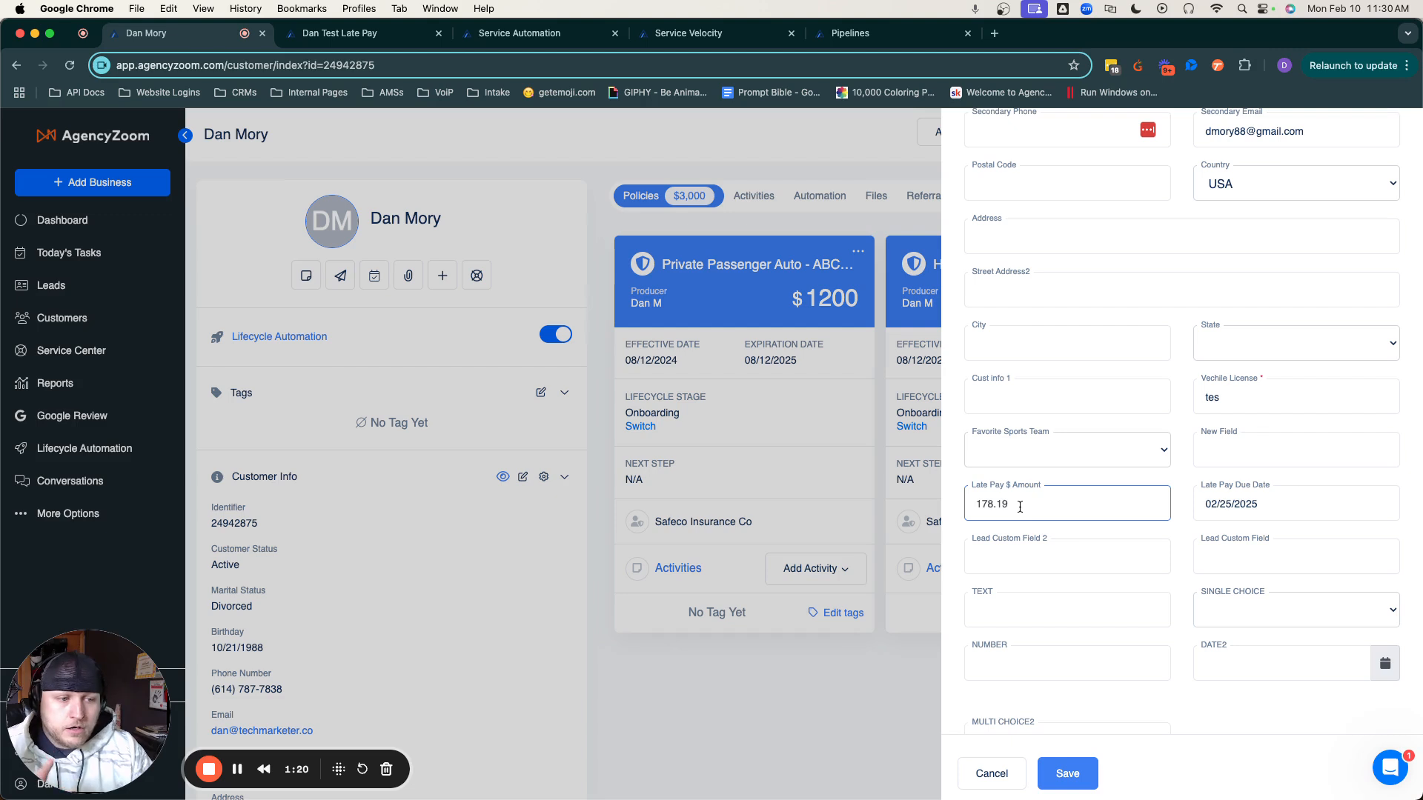
{"action": "key", "text": "super+a"}
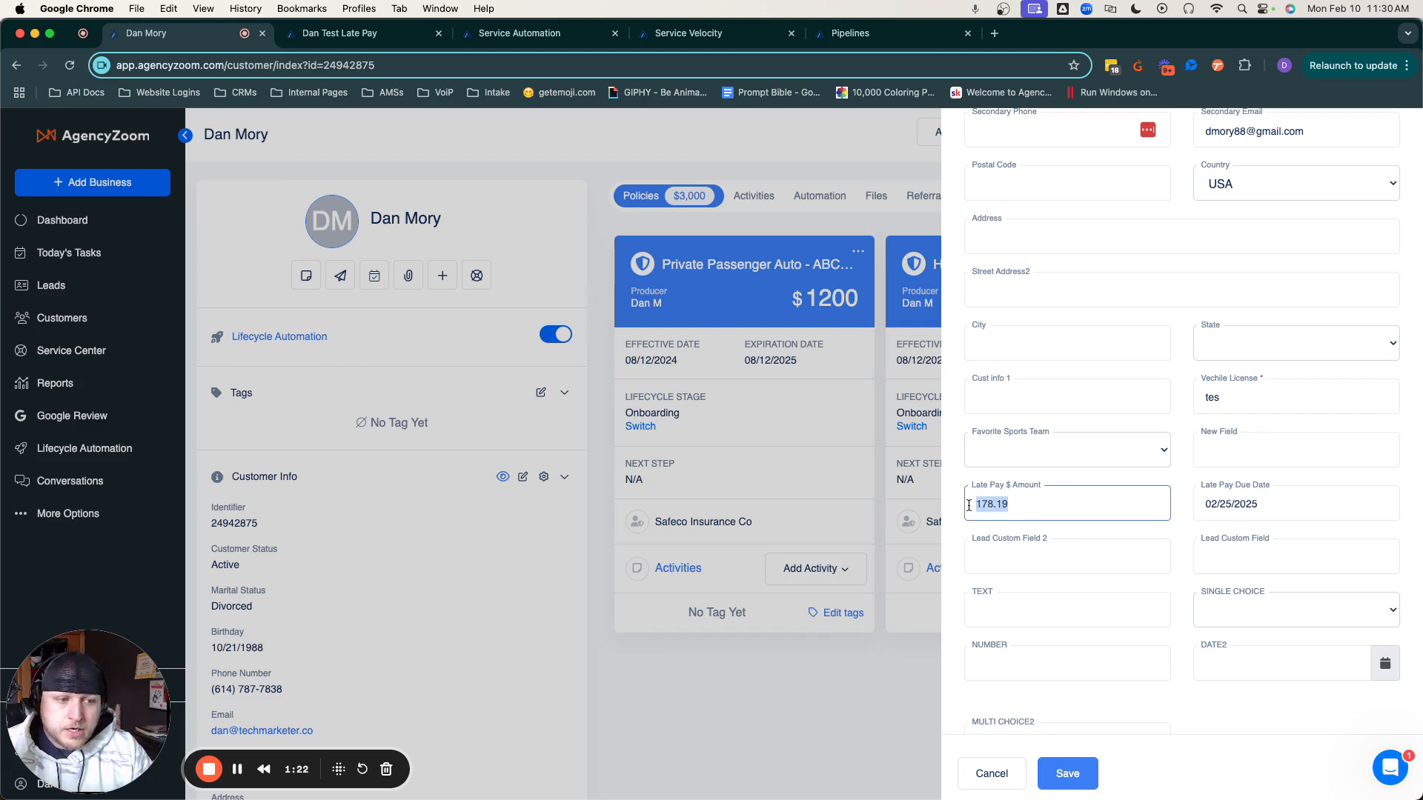
{"action": "type", "text": "196.85"}
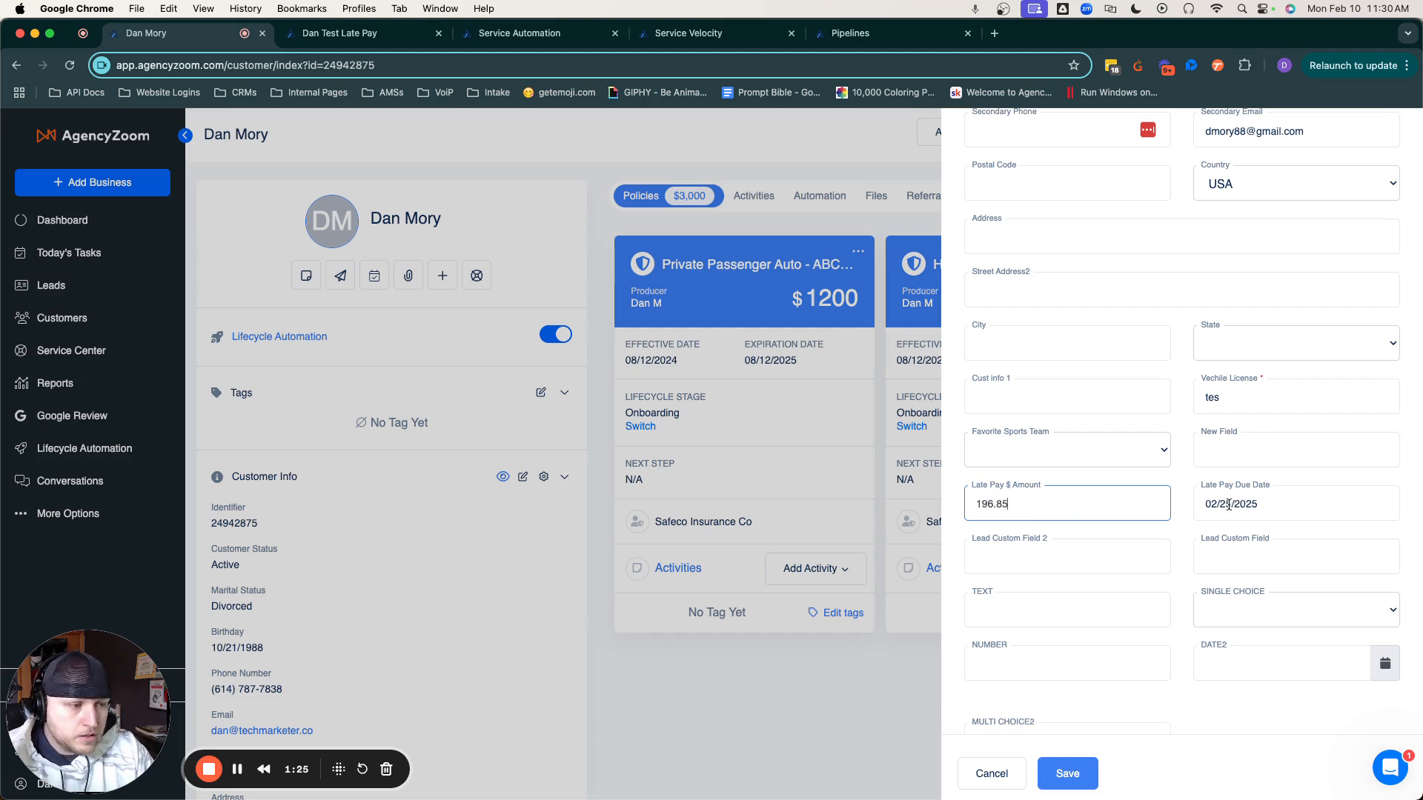
Step: Set the Late Pay Due Date to 03/01/2025 and save the customer's changes
{"action": "left_click", "coordinate": [1270, 513]}
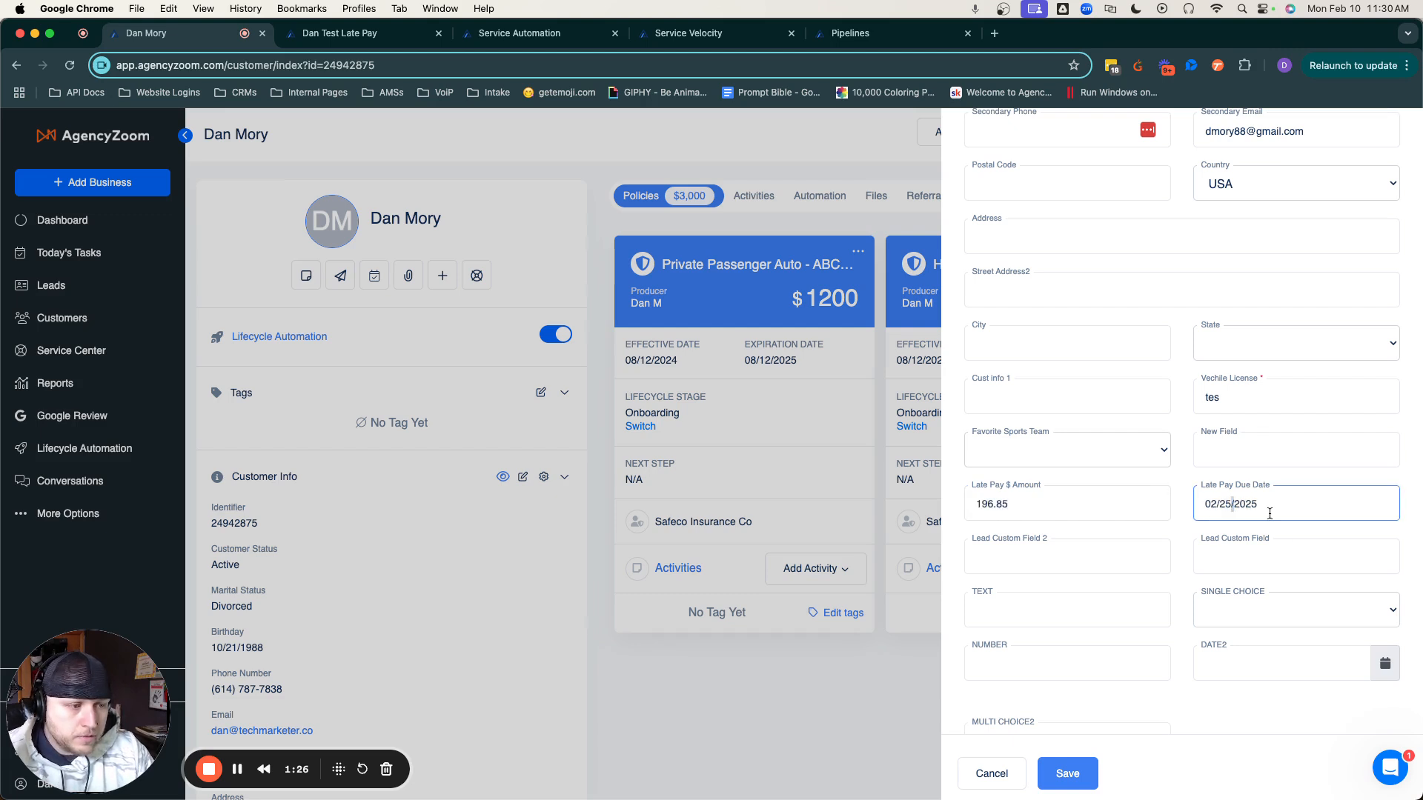
{"action": "key", "text": "BackSpace"}
{"action": "key", "text": "BackSpace"}
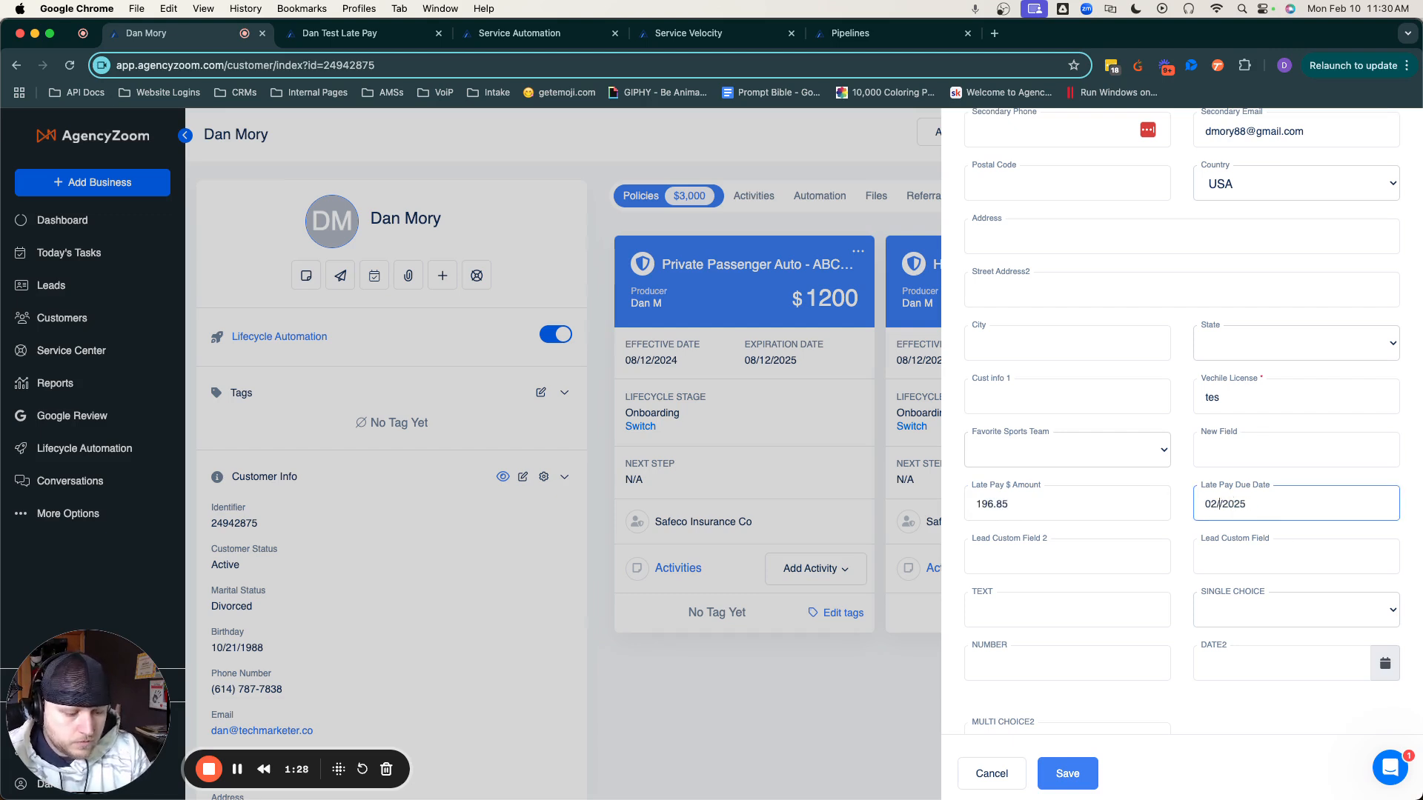
{"action": "key", "text": "BackSpace"}
{"action": "key", "text": "BackSpace"}
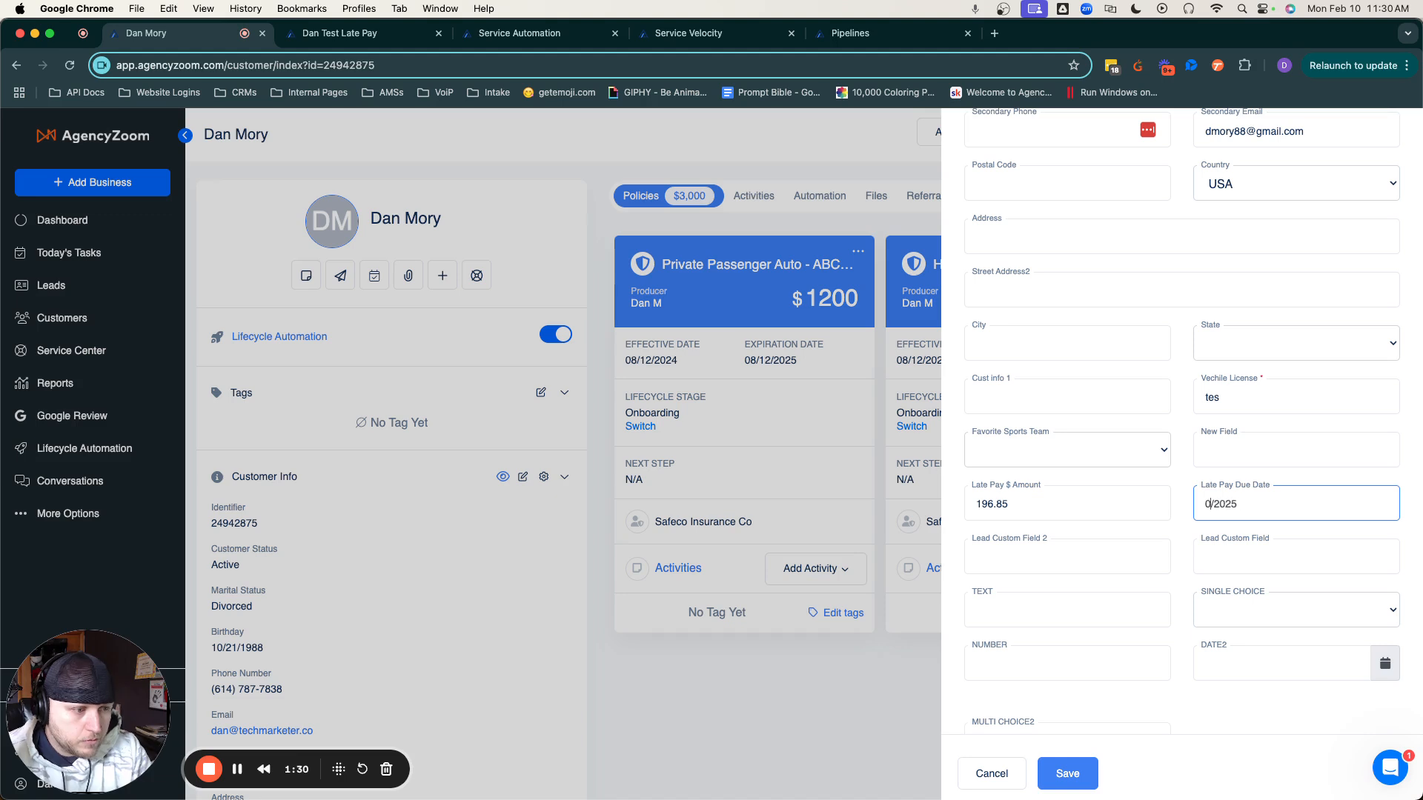
{"action": "type", "text": "3/01"}
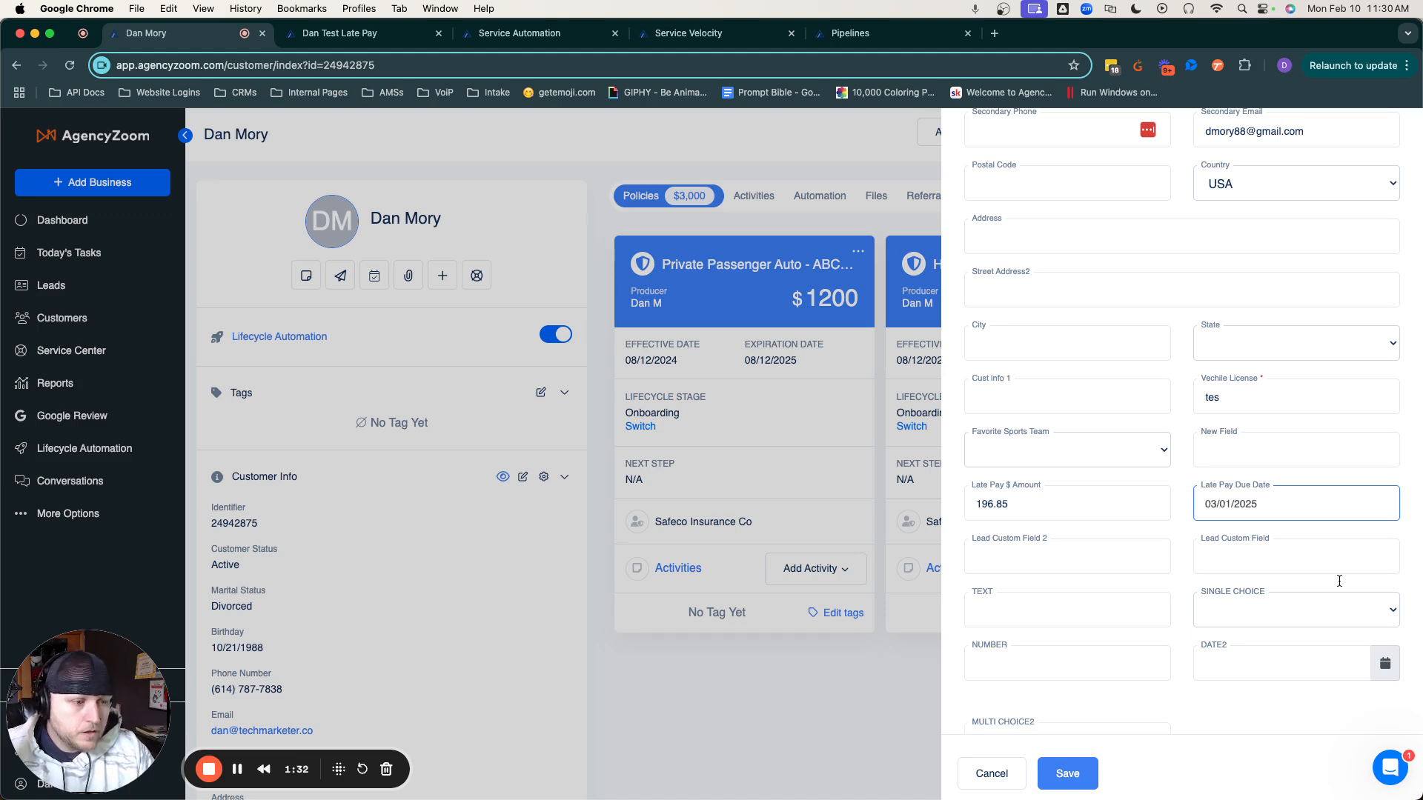
{"action": "left_click", "coordinate": [1081, 773]}
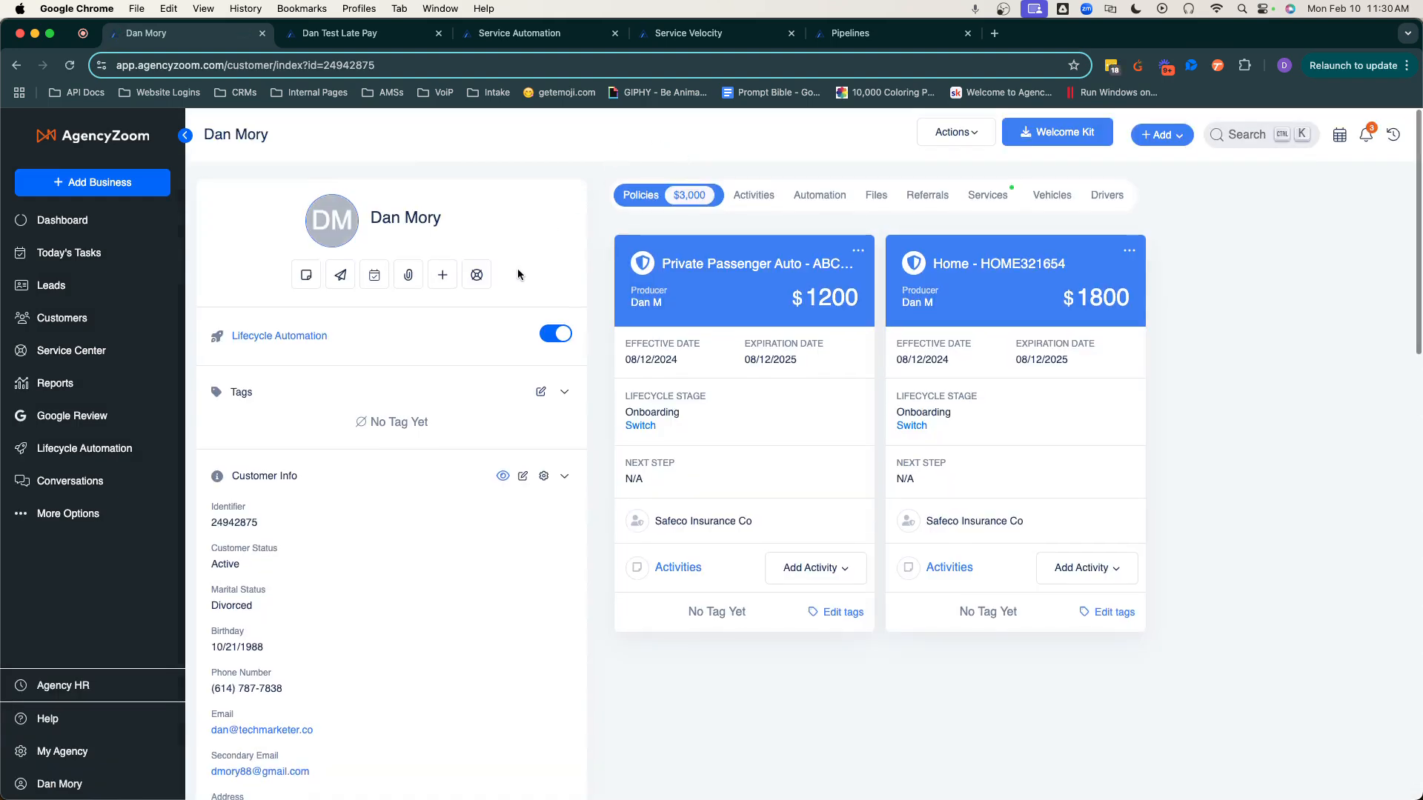
Step: Start a service request for the customer with the summary "Late Pay Cancel" and relate it to the Private Passenger Auto policy
{"action": "left_click", "coordinate": [475, 276]}
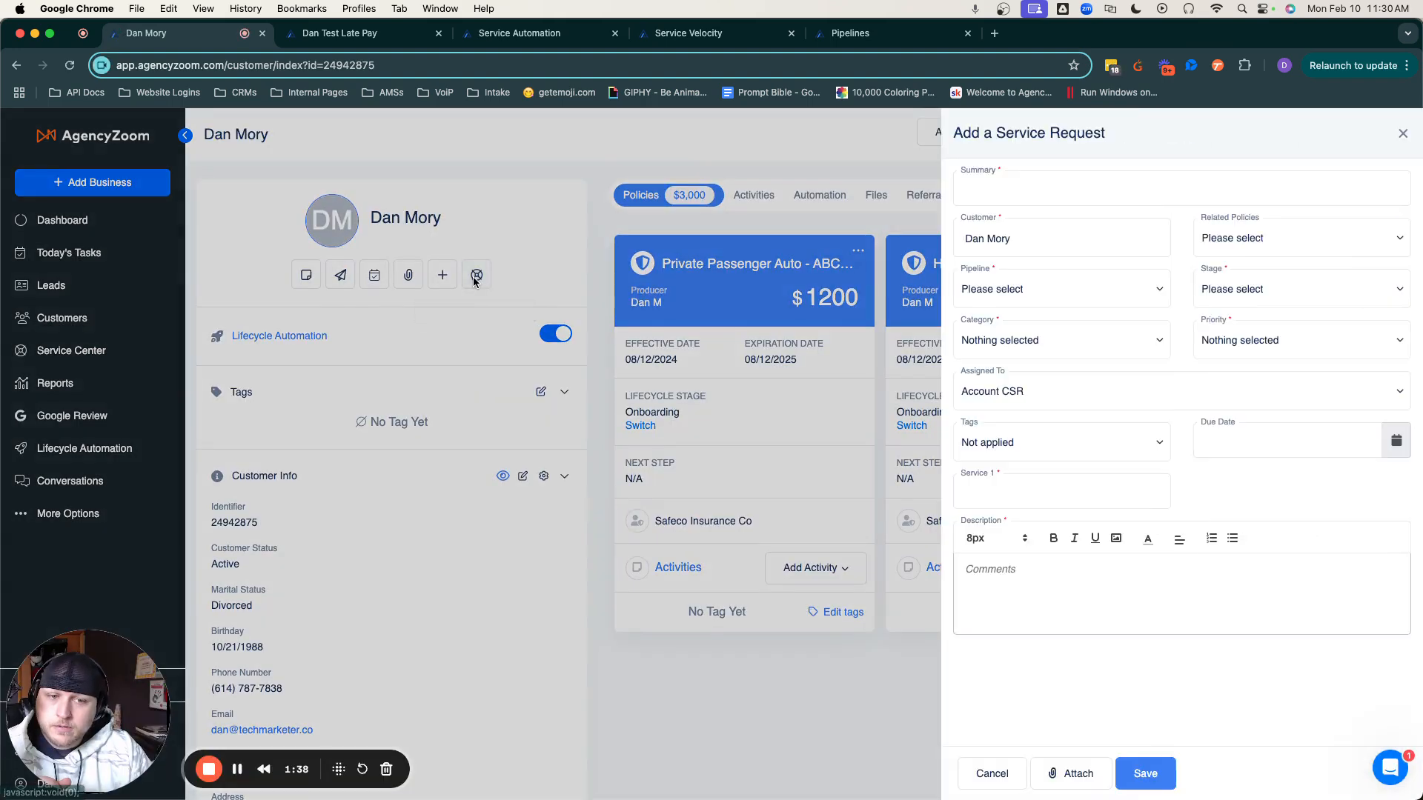
{"action": "left_click", "coordinate": [985, 180]}
{"action": "type", "text": "Late Pay Cancel"}
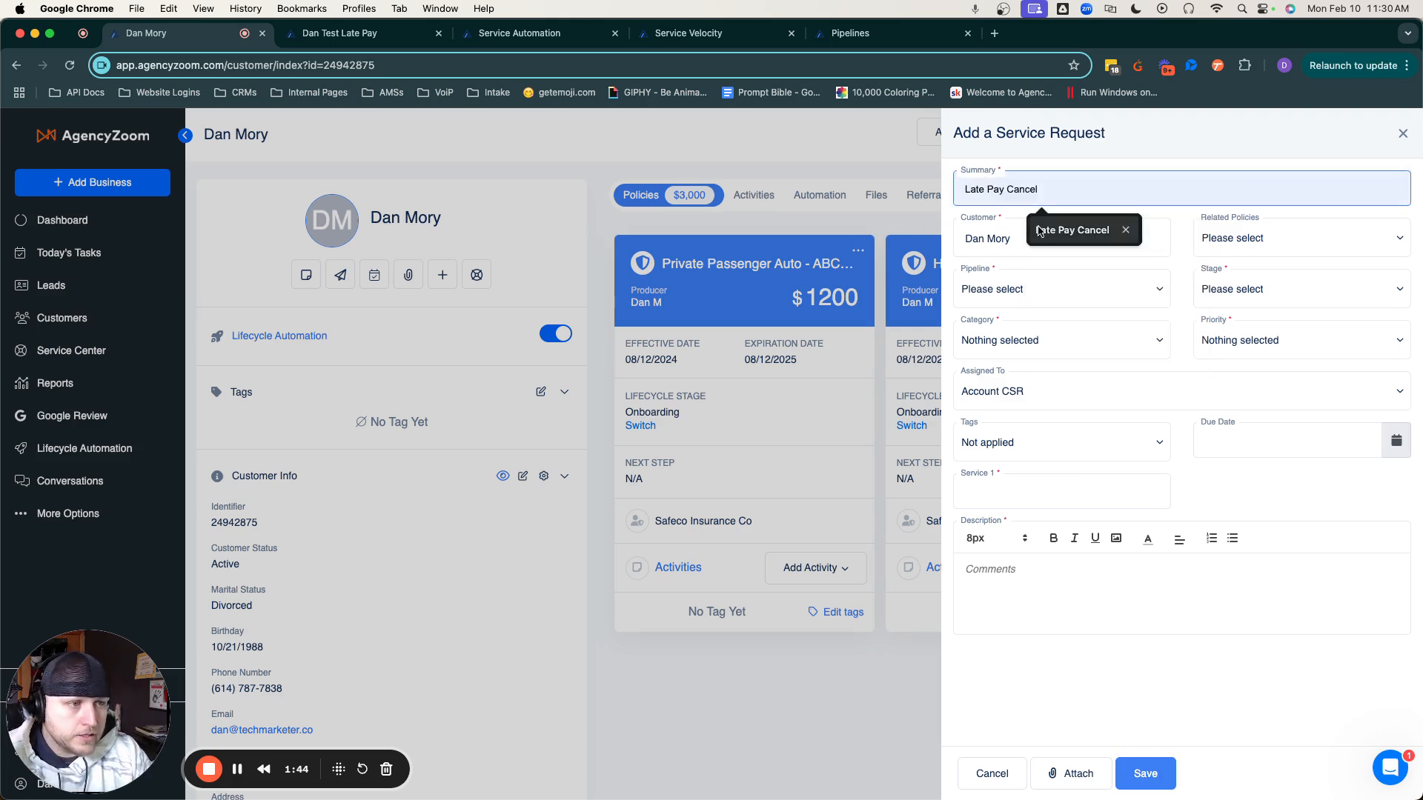
{"action": "left_click", "coordinate": [1028, 224]}
{"action": "left_click", "coordinate": [1224, 241]}
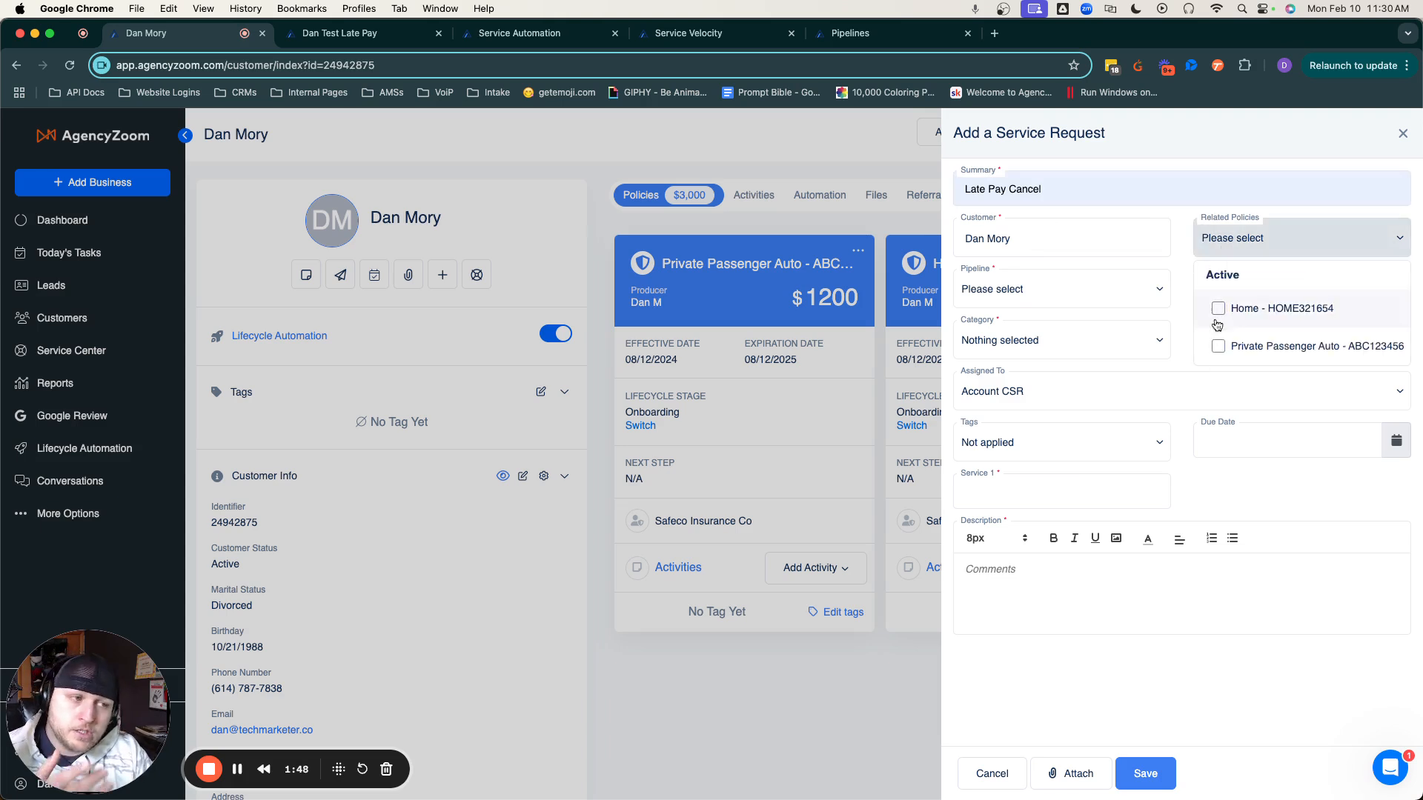
{"action": "left_click", "coordinate": [1252, 345]}
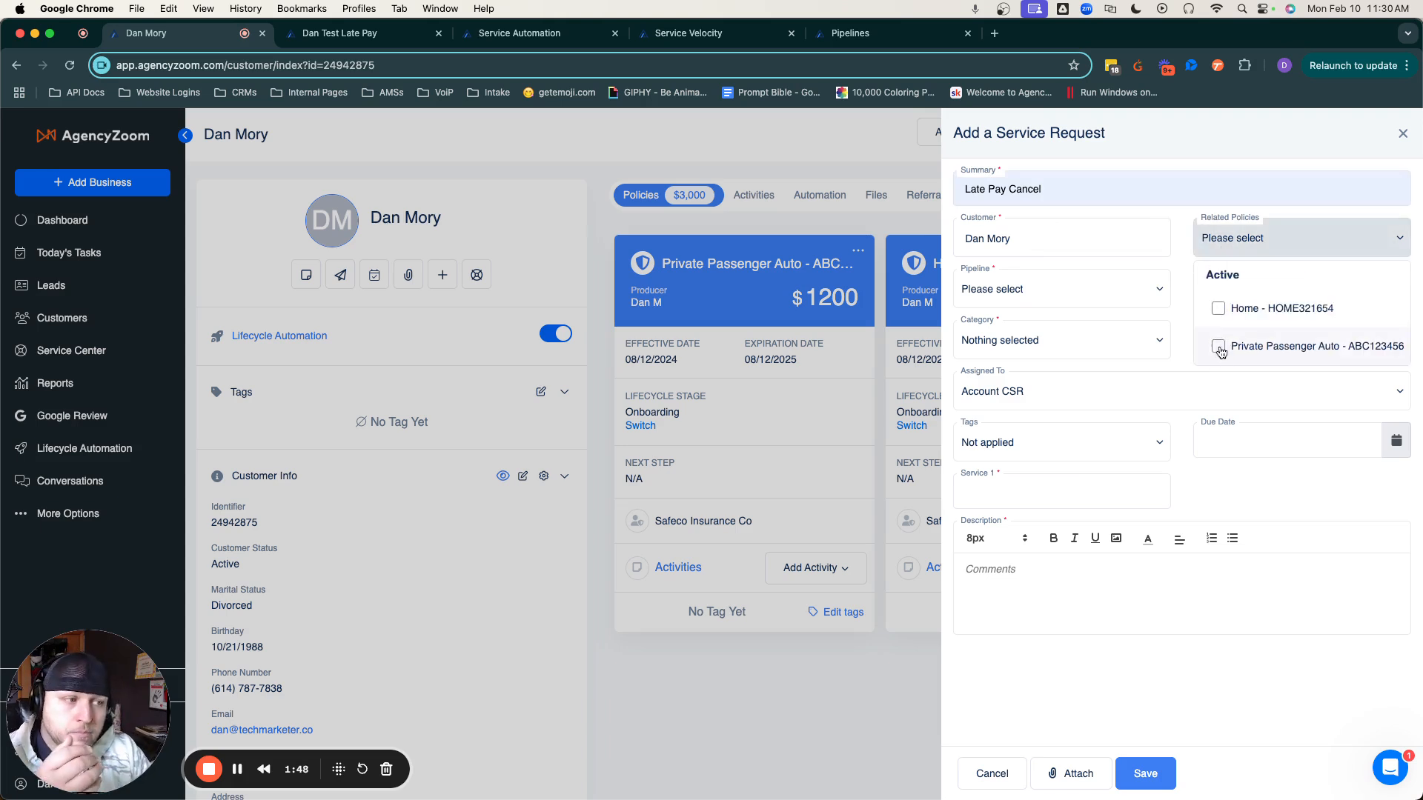
{"action": "left_click", "coordinate": [1233, 155]}
Step: Assign the service request to the Dan Test Late Pay pipeline at the Cancelling stage with Medium priority
{"action": "left_click", "coordinate": [1076, 296]}
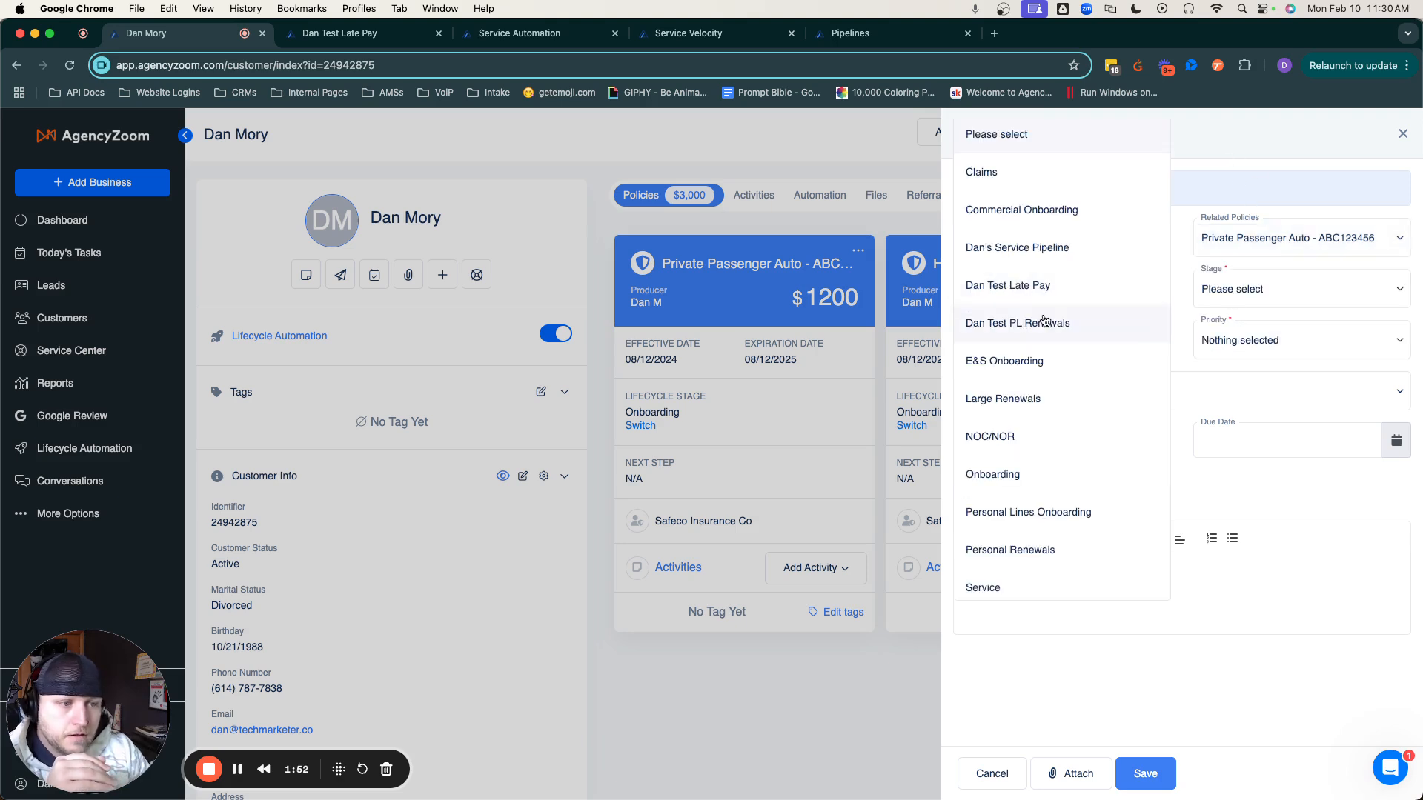
{"action": "left_click", "coordinate": [1013, 289]}
{"action": "left_click", "coordinate": [1227, 291]}
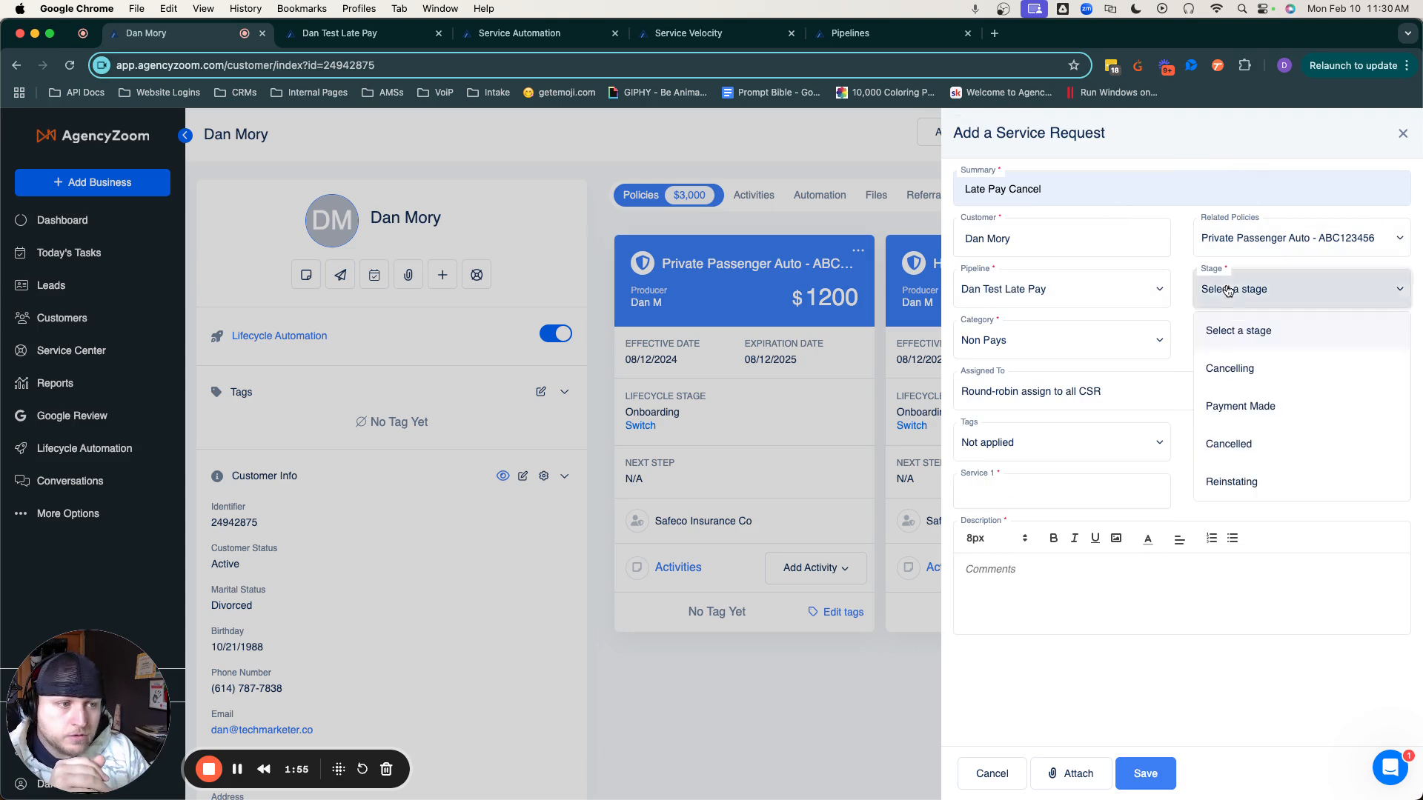
{"action": "left_click", "coordinate": [1227, 368]}
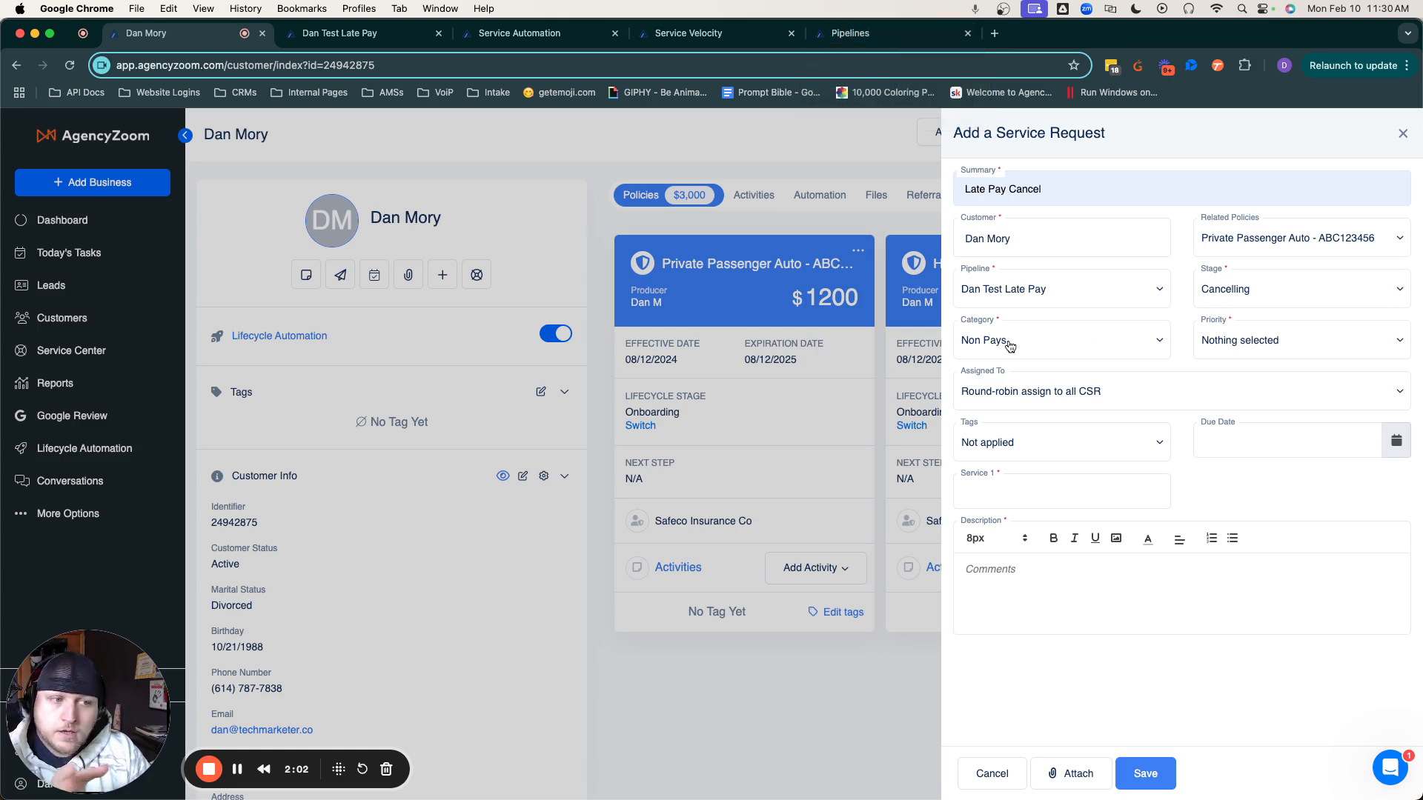
{"action": "left_click", "coordinate": [1208, 343]}
{"action": "left_click", "coordinate": [1226, 416]}
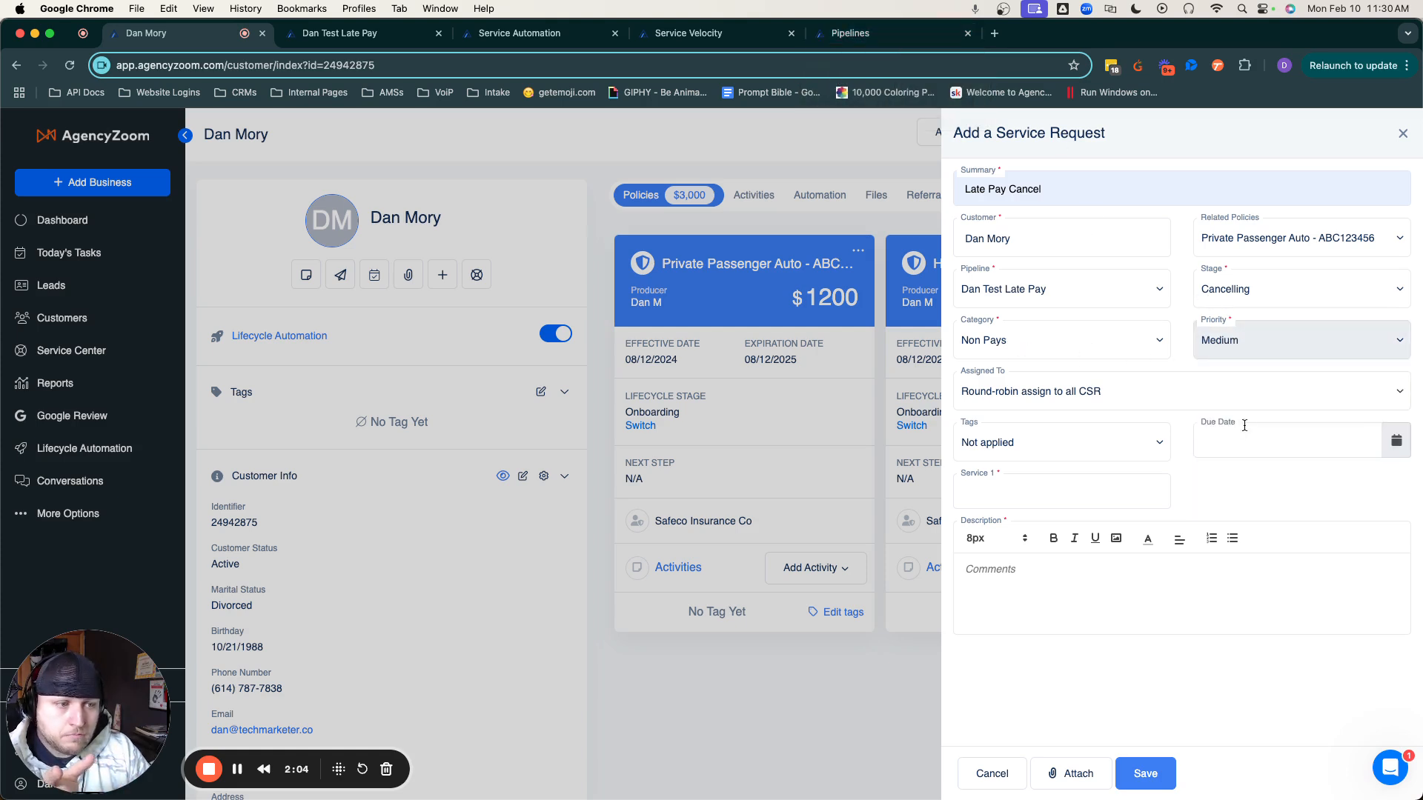
Step: Fill in both Service 1 and the description with "Test" and save the service request
{"action": "left_click", "coordinate": [1033, 495]}
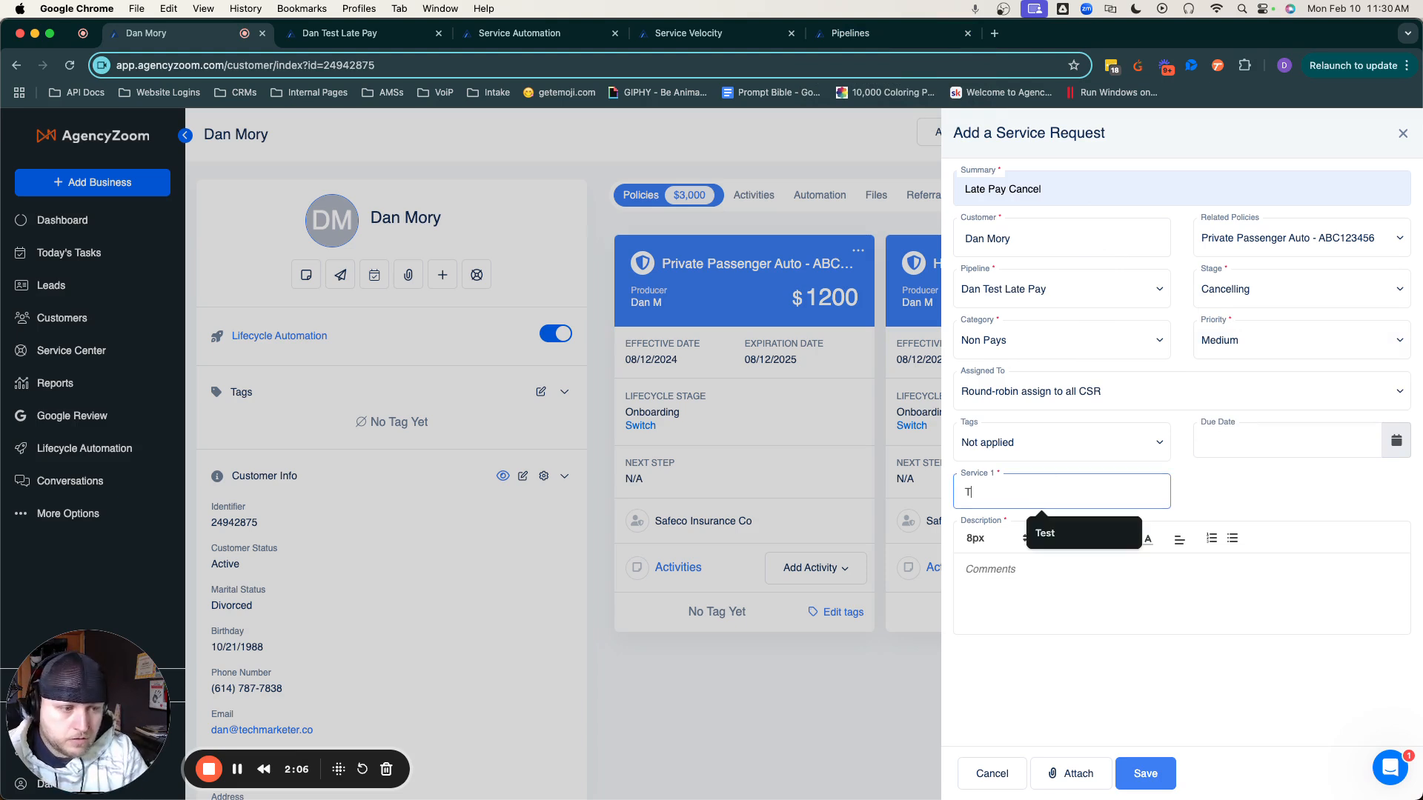
{"action": "type", "text": "T"}
{"action": "left_click", "coordinate": [1044, 533]}
{"action": "left_click", "coordinate": [1031, 608]}
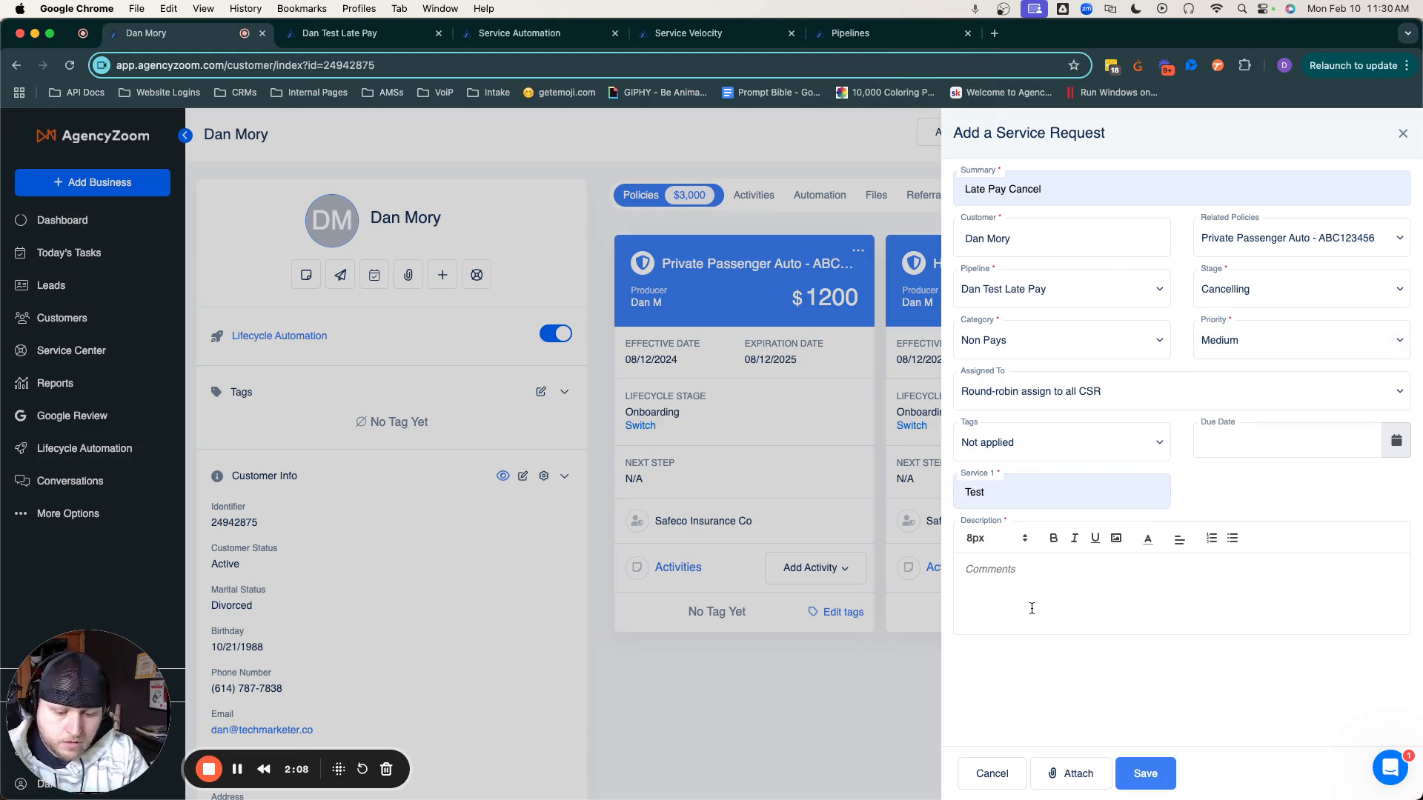
{"action": "type", "text": "Test"}
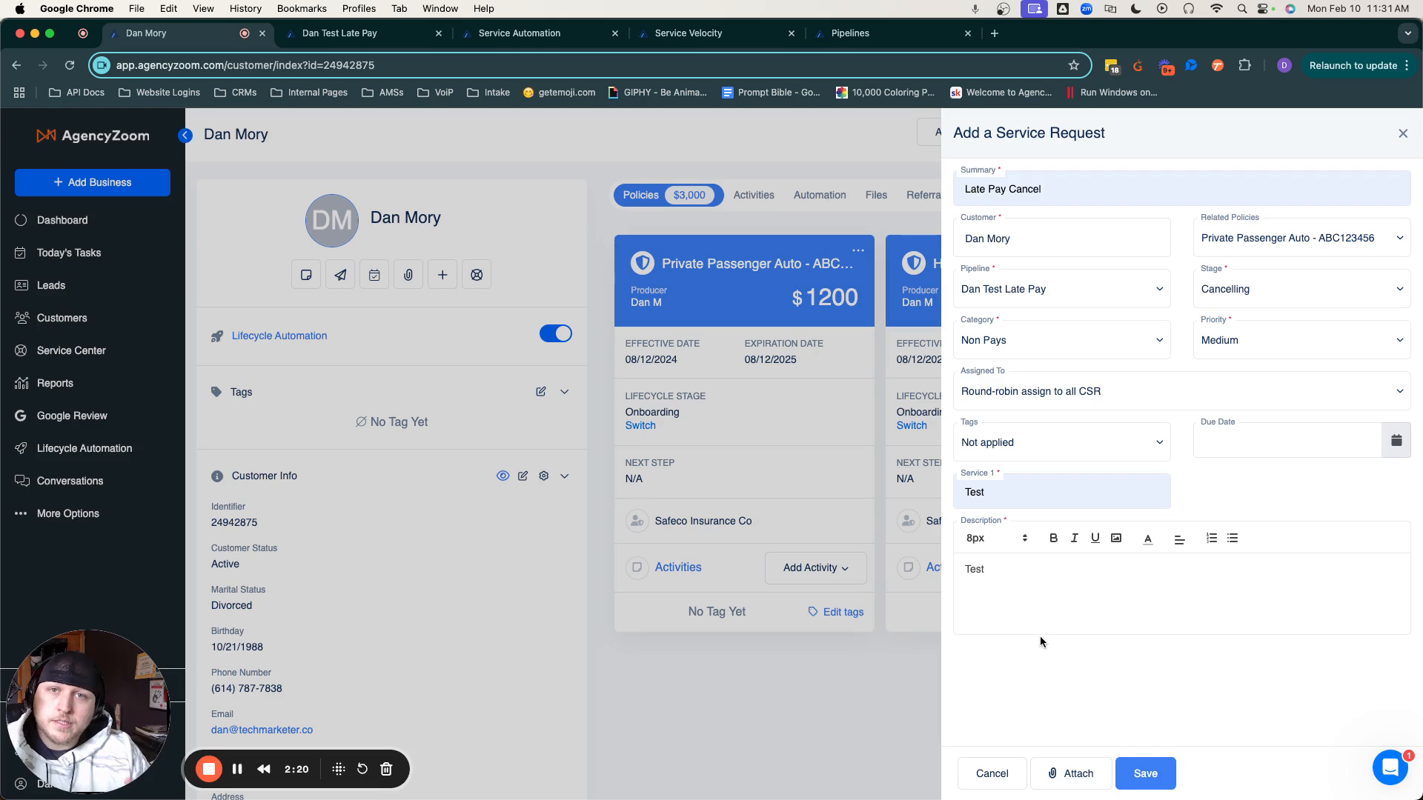
{"action": "left_click", "coordinate": [1147, 772]}
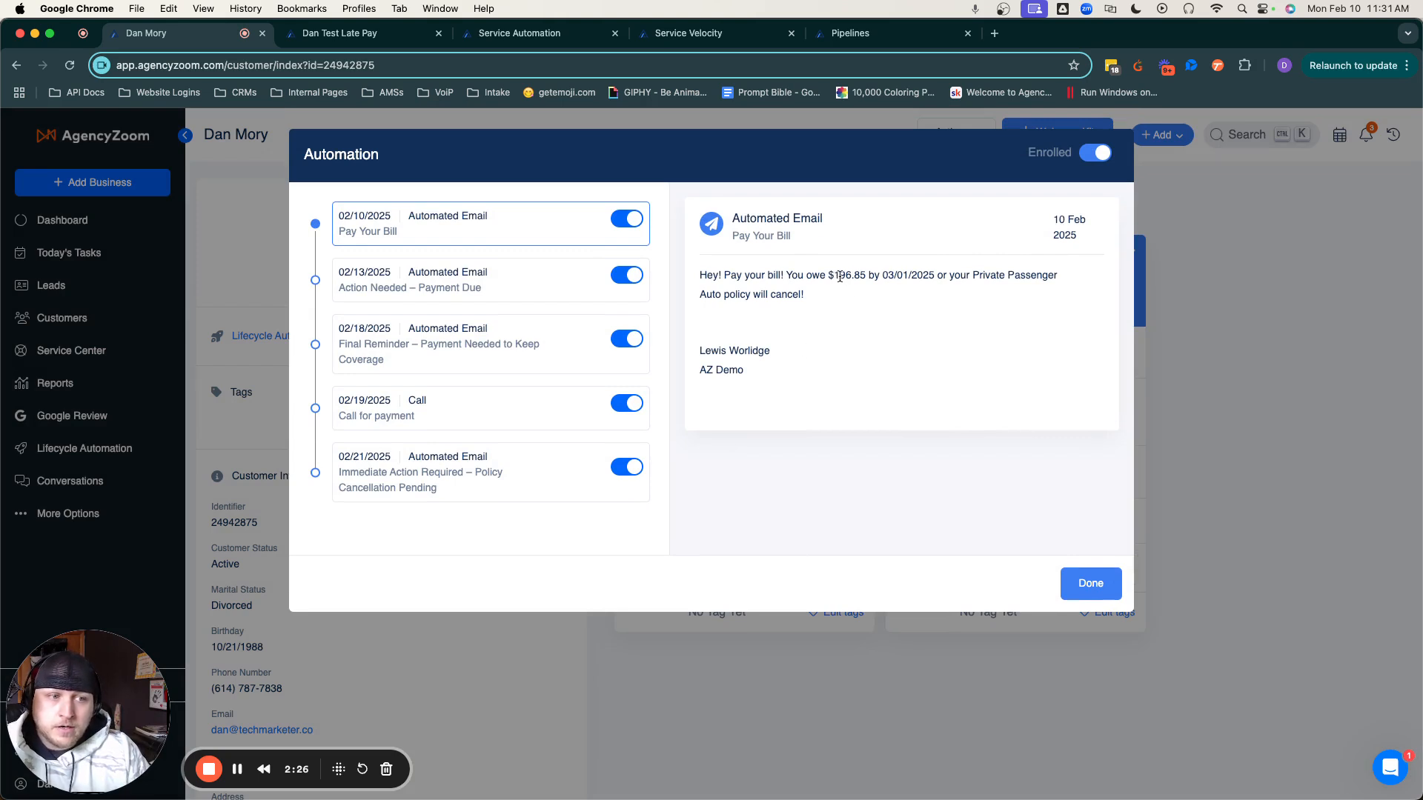
Step: Review each scheduled email and call in the service request's automation, checking the merged late pay amount, due date and policy type
{"action": "left_click_drag", "start_coordinate": [838, 276], "coordinate": [866, 276]}
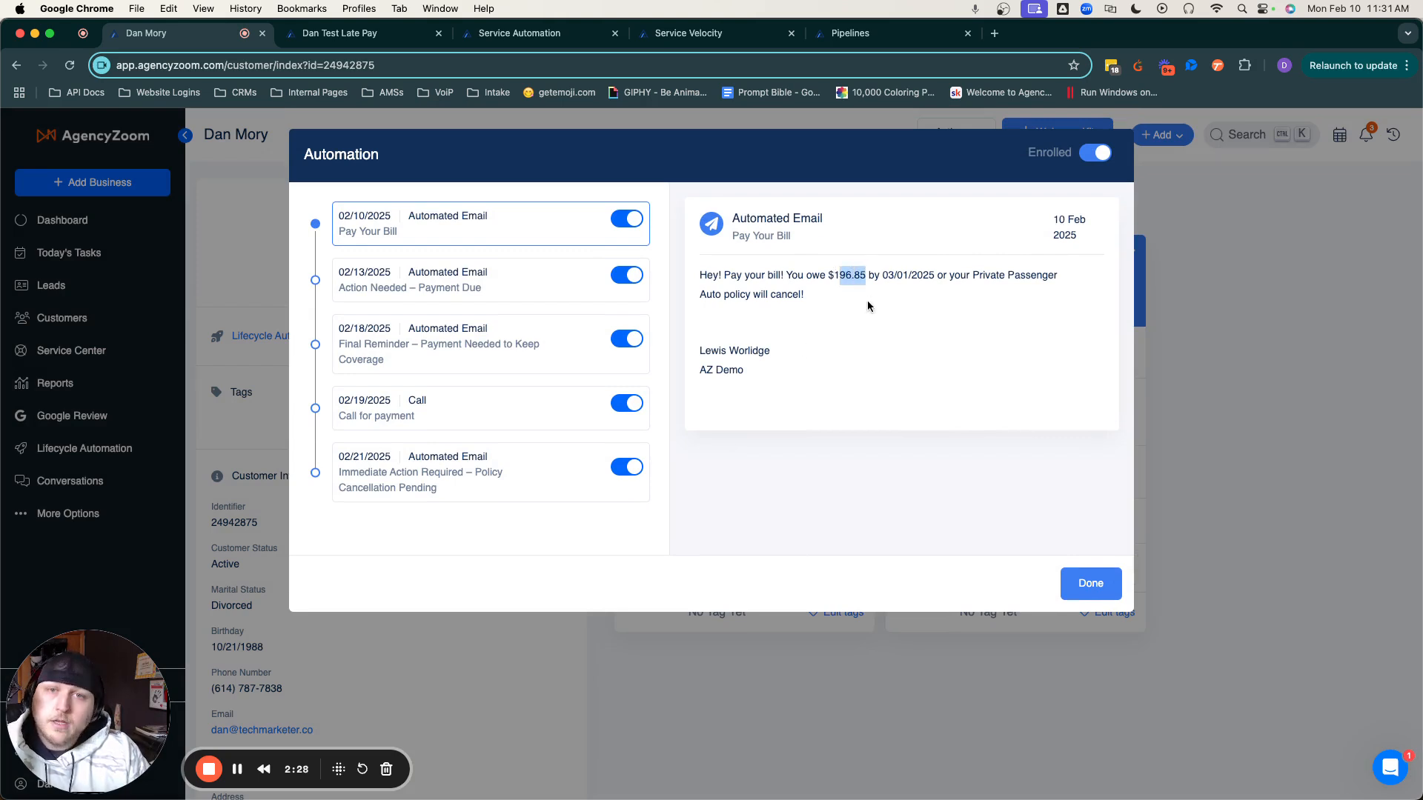
{"action": "left_click", "coordinate": [860, 303]}
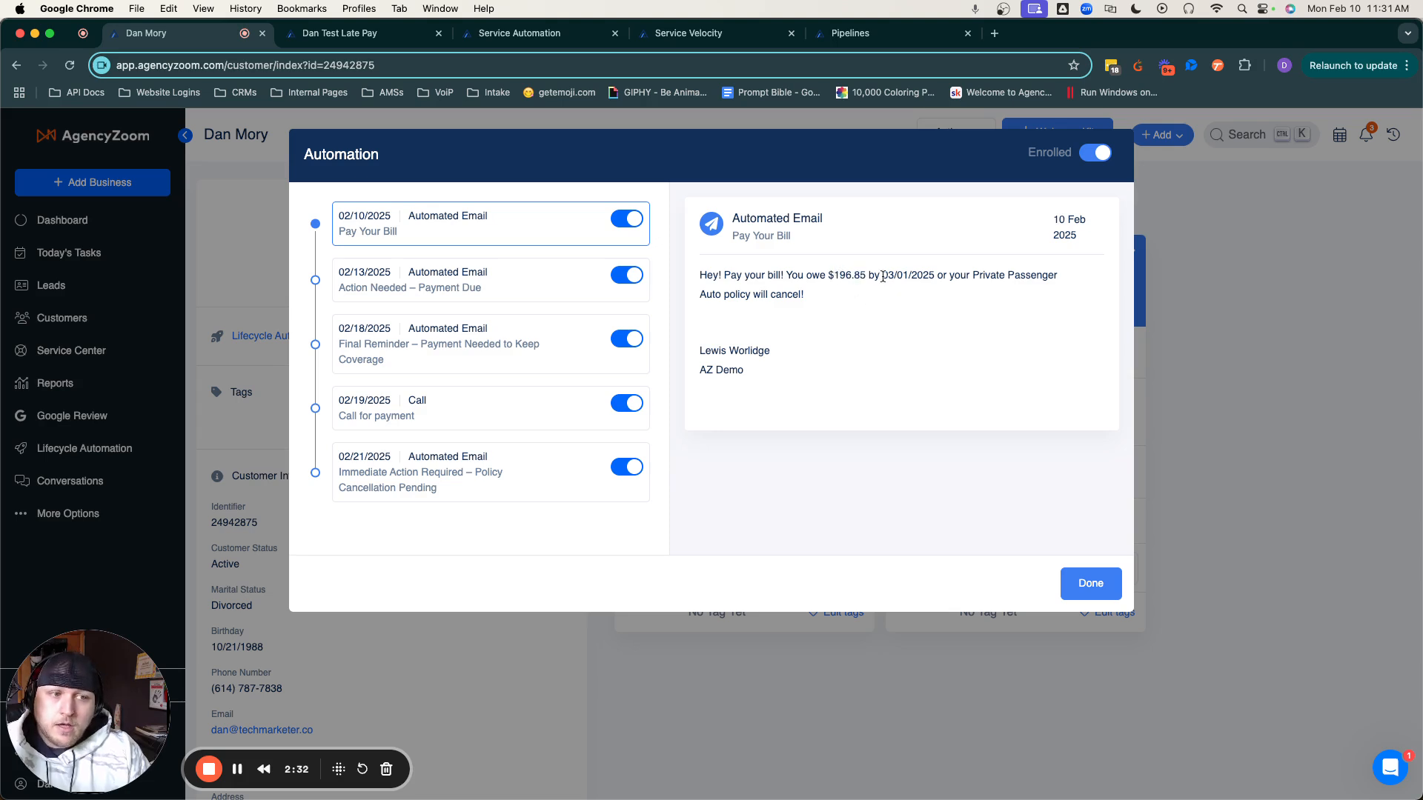
{"action": "left_click_drag", "start_coordinate": [974, 275], "coordinate": [1017, 279]}
{"action": "left_click", "coordinate": [1013, 279]}
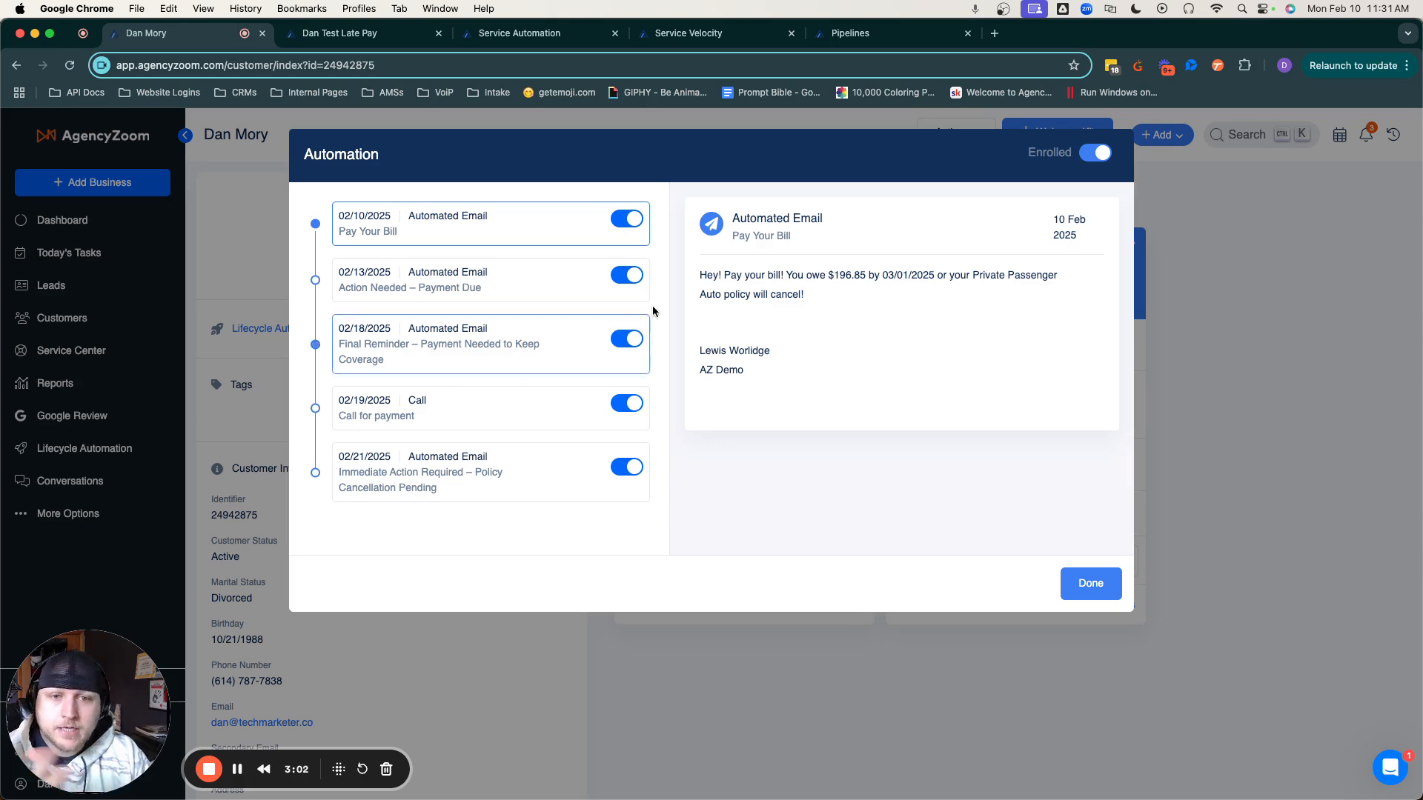
{"action": "left_click", "coordinate": [524, 283]}
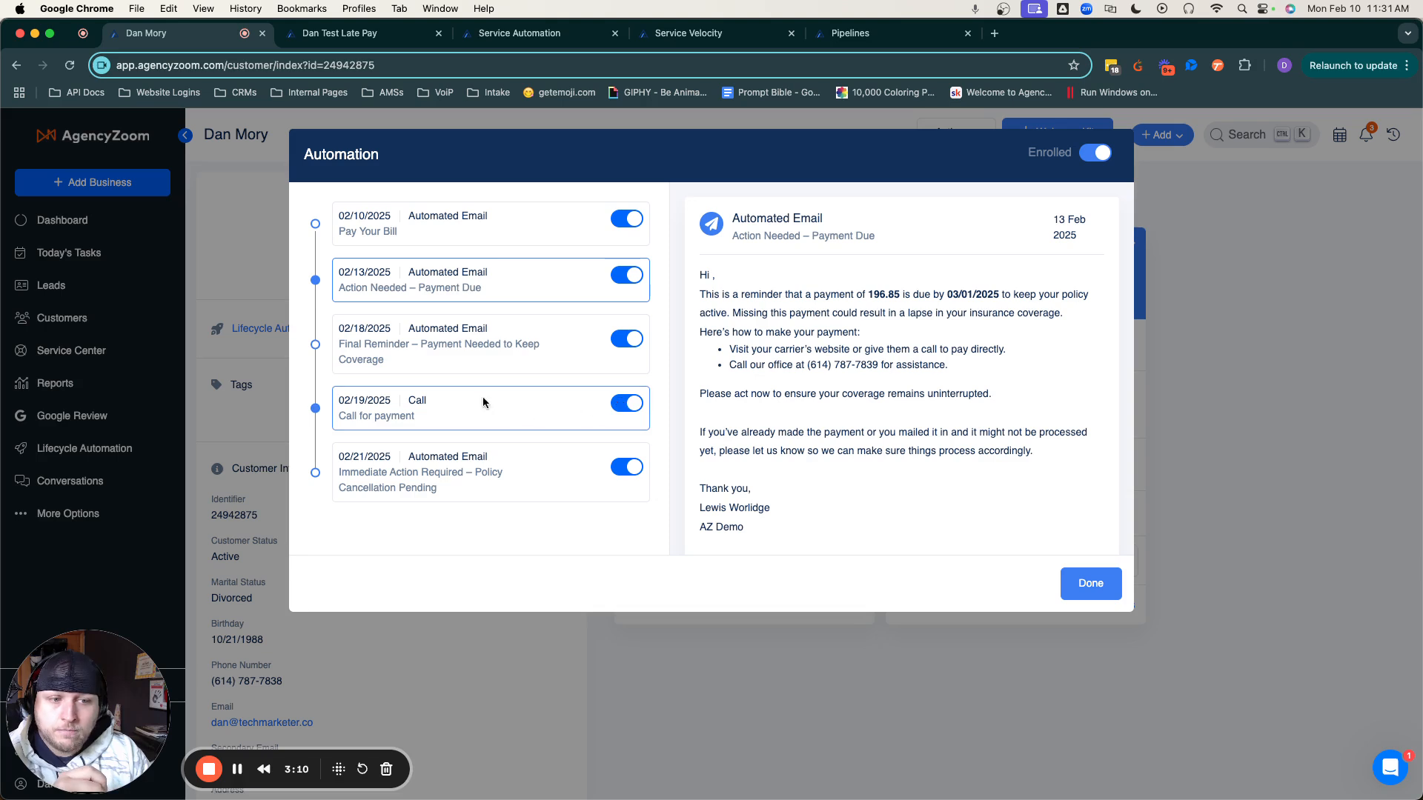
{"action": "left_click", "coordinate": [498, 339]}
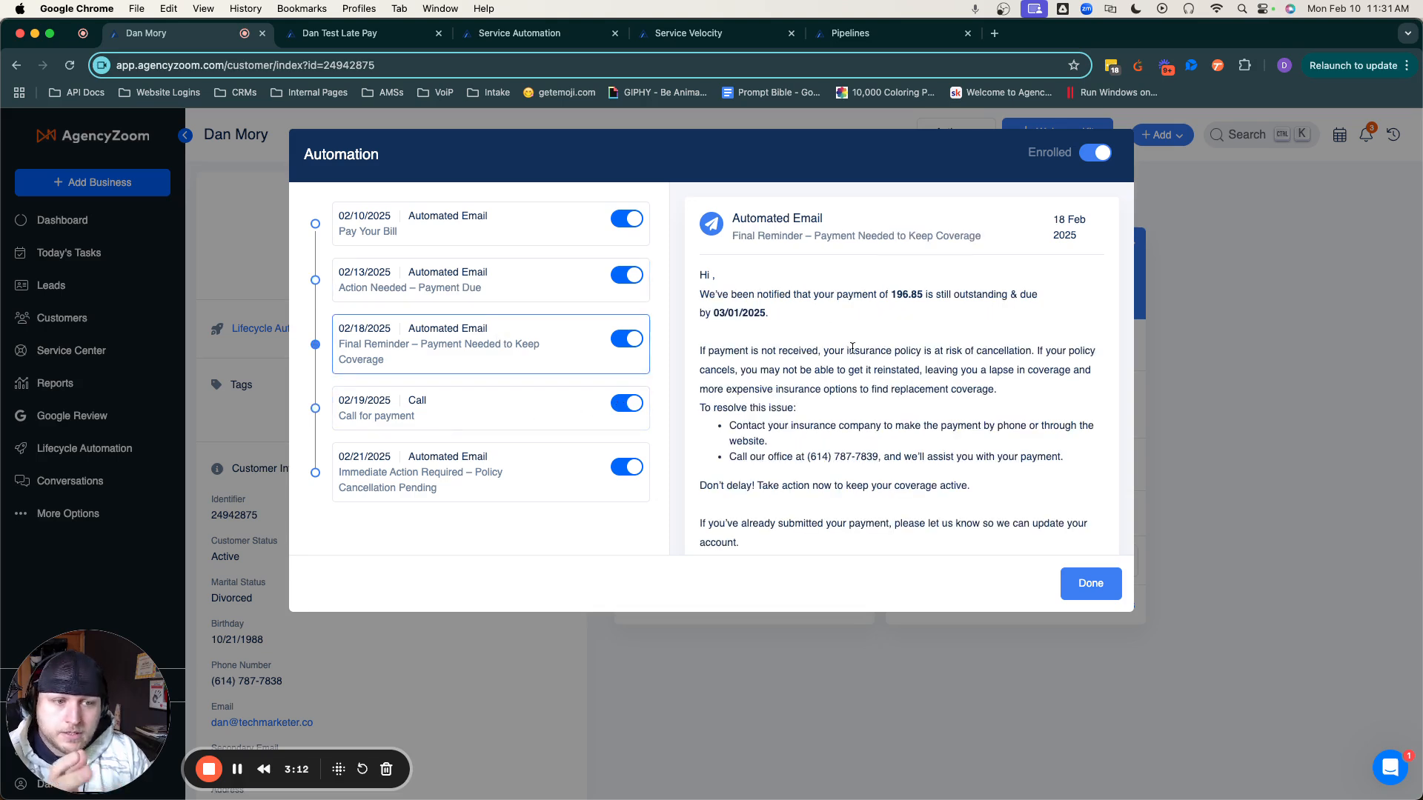
{"action": "left_click", "coordinate": [585, 407]}
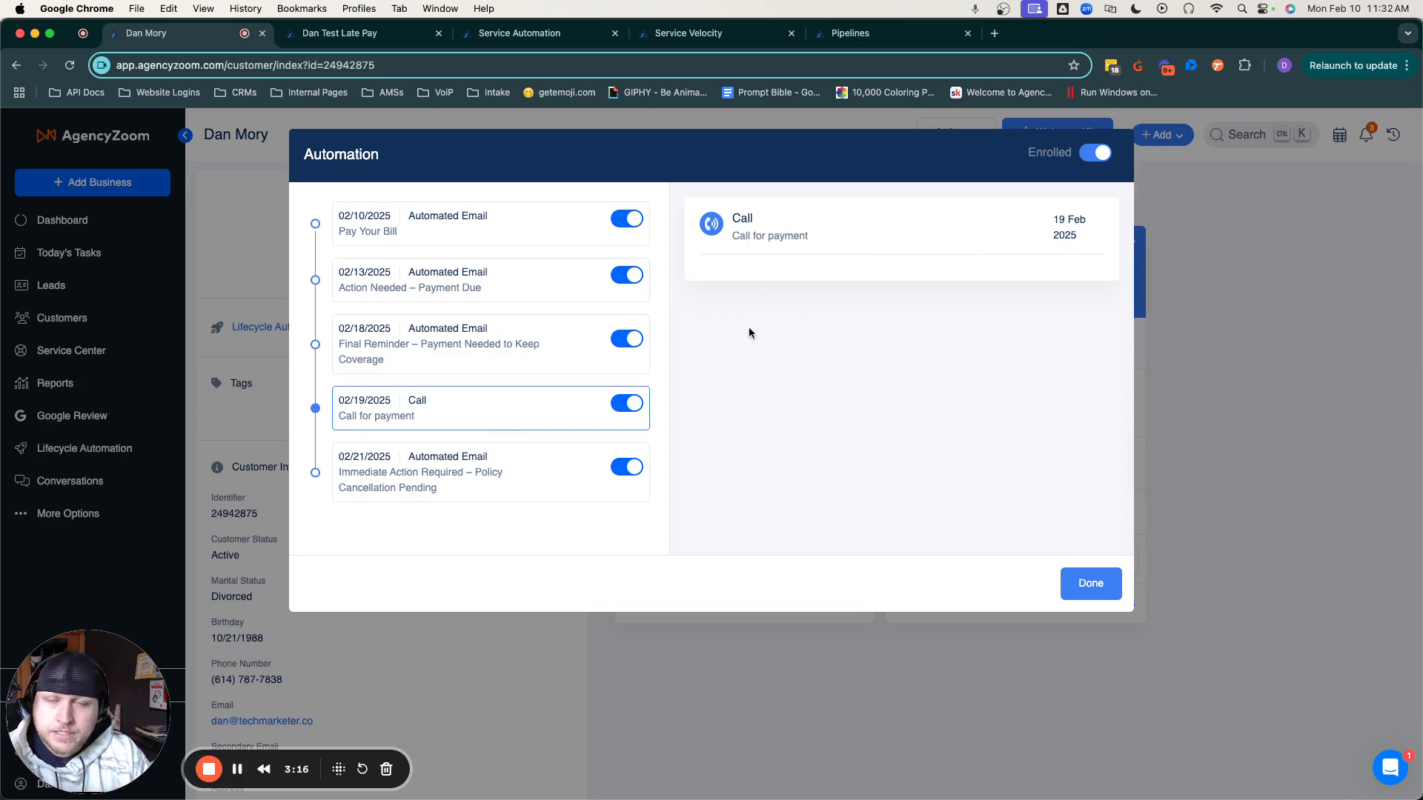
{"action": "left_click", "coordinate": [470, 488]}
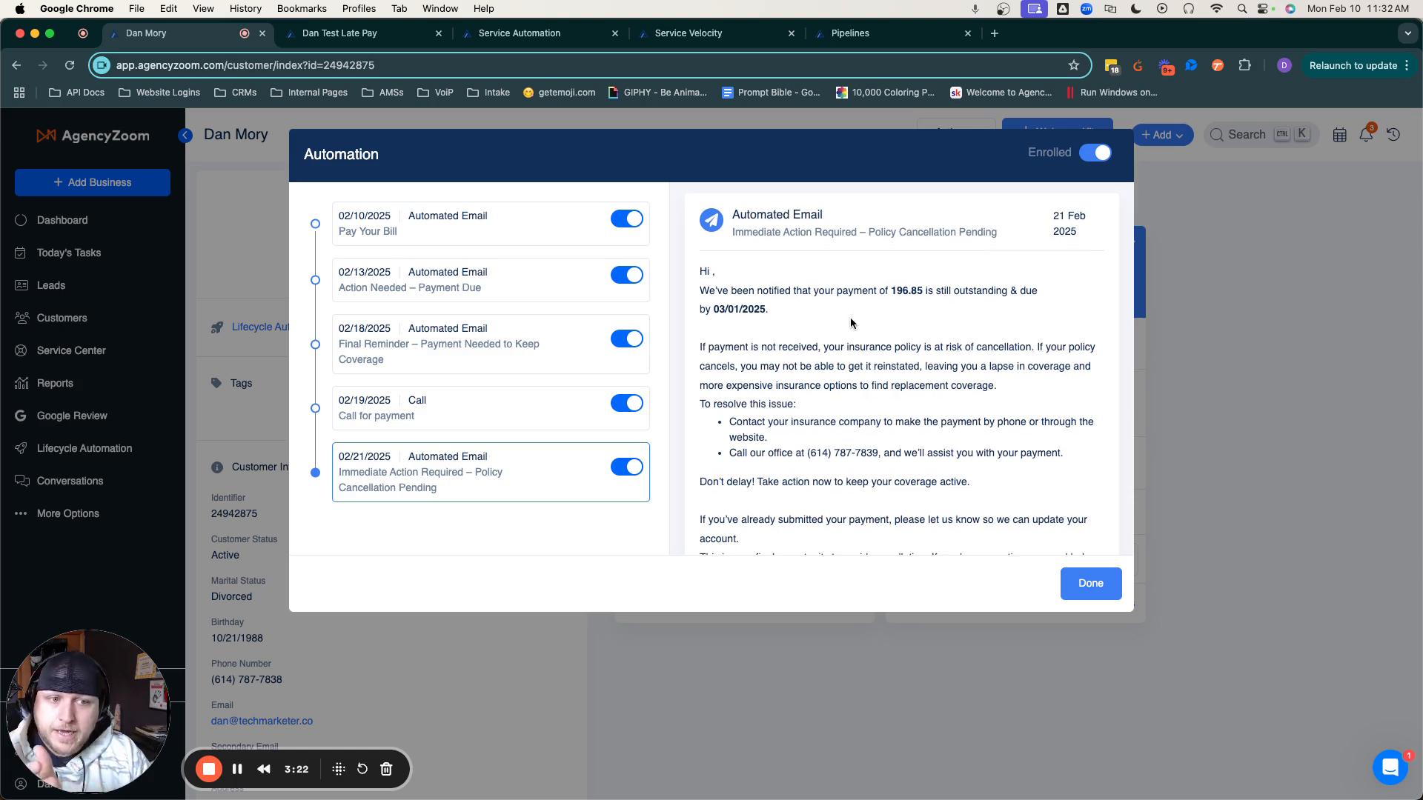
{"action": "scroll", "coordinate": [850, 317], "scroll_direction": "down", "scroll_amount": 1}
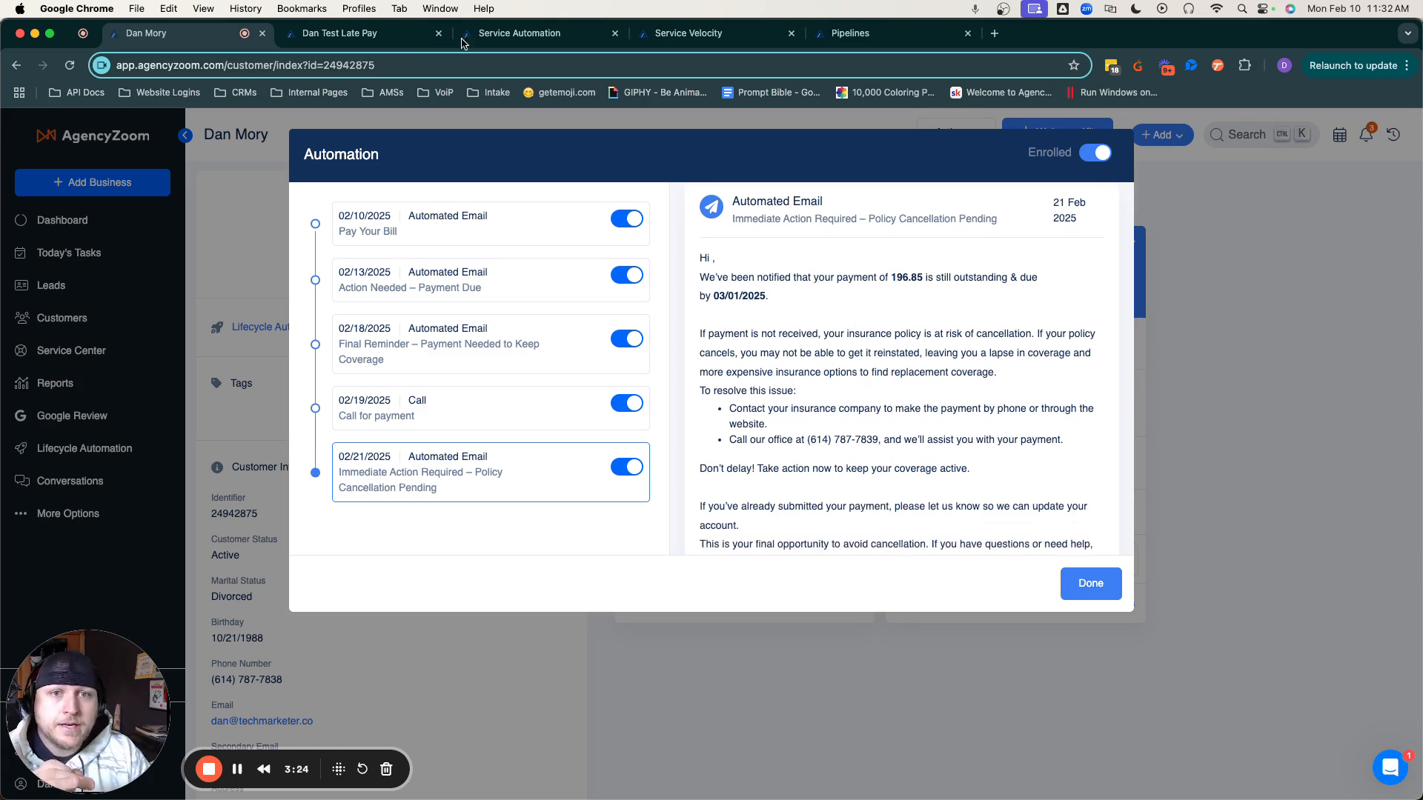
Step: Switch to the Service Automation page and examine the Cancelling stage's shot clock and automated sequence
{"action": "left_click", "coordinate": [511, 36]}
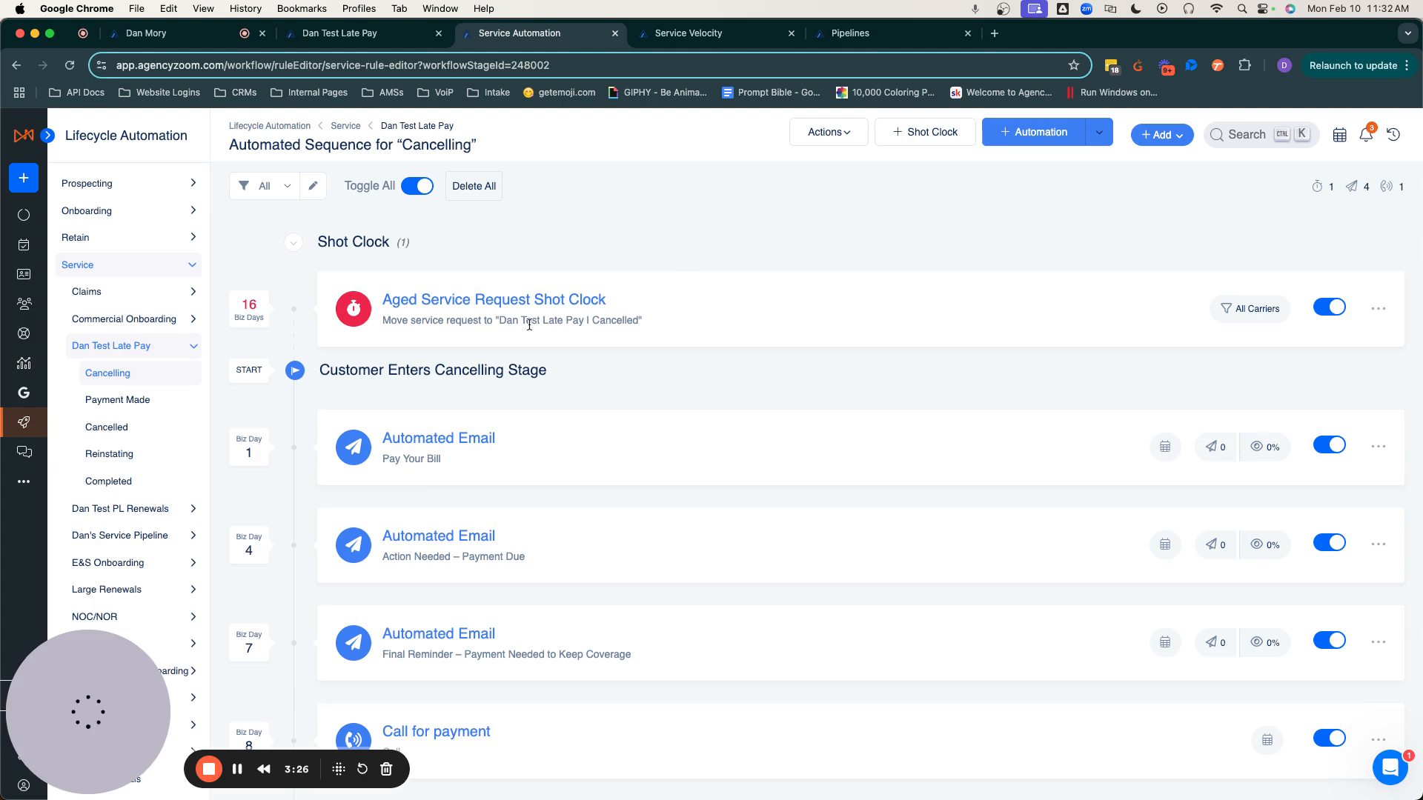
{"action": "scroll", "coordinate": [553, 307], "scroll_direction": "down", "scroll_amount": 5}
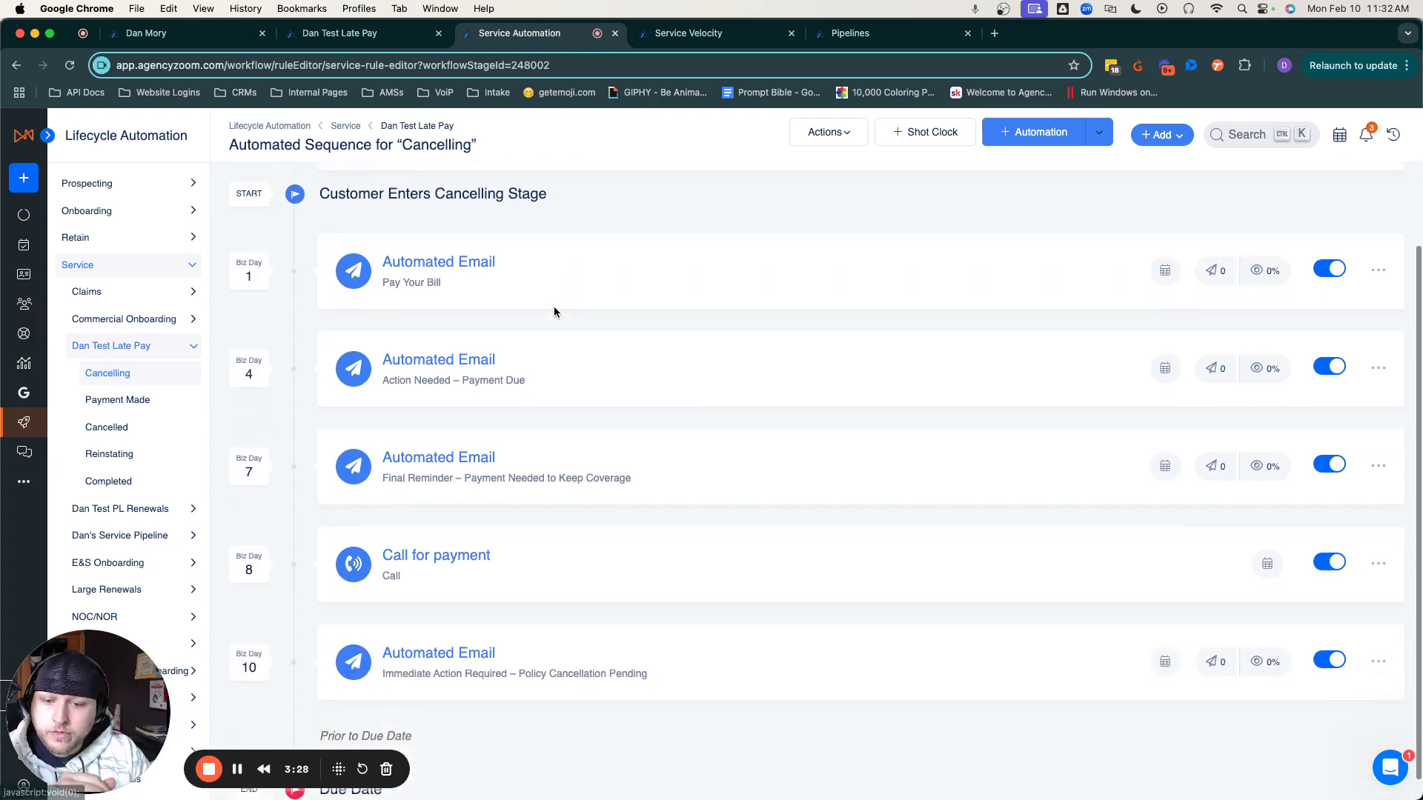
{"action": "scroll", "coordinate": [429, 613], "scroll_direction": "up", "scroll_amount": 2}
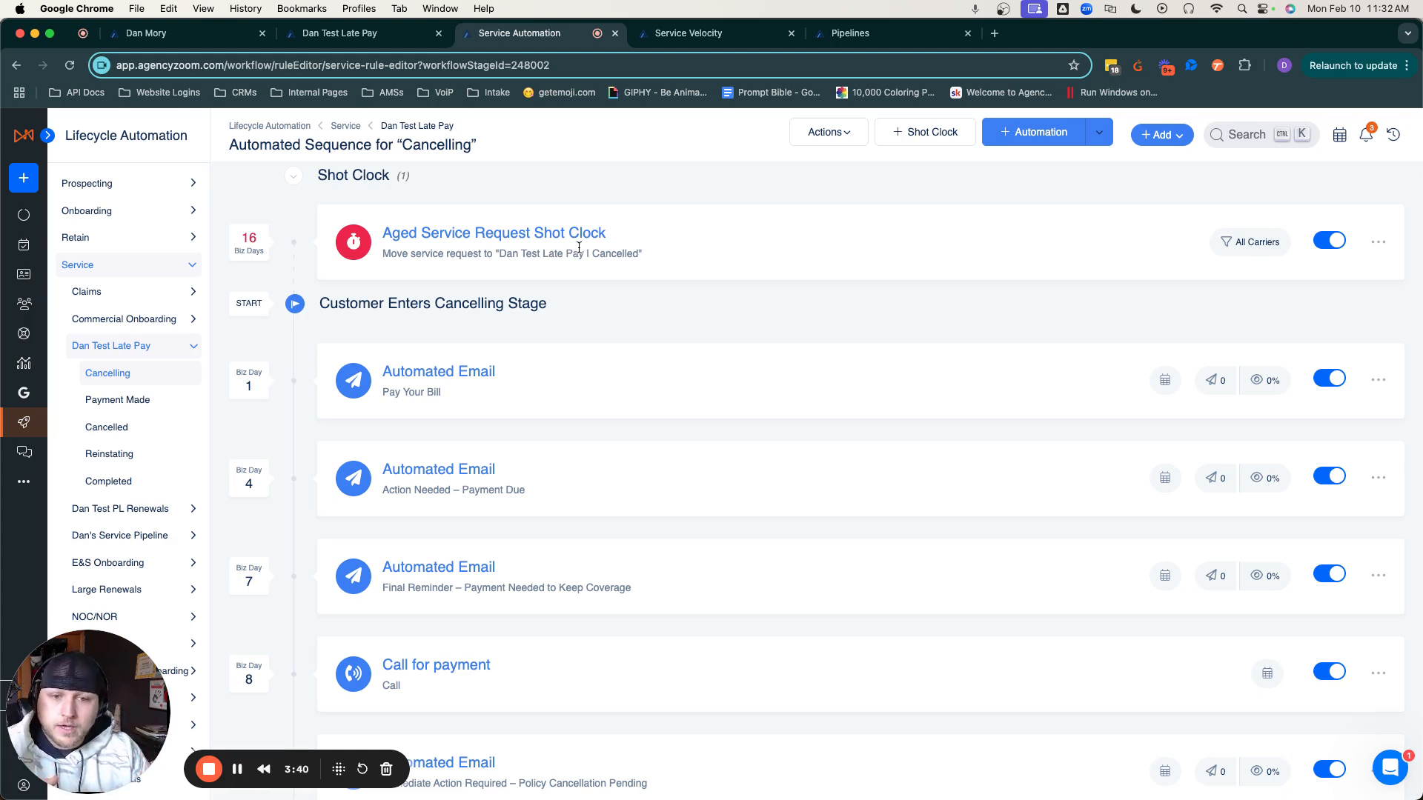
{"action": "scroll", "coordinate": [579, 246], "scroll_direction": "down", "scroll_amount": 2}
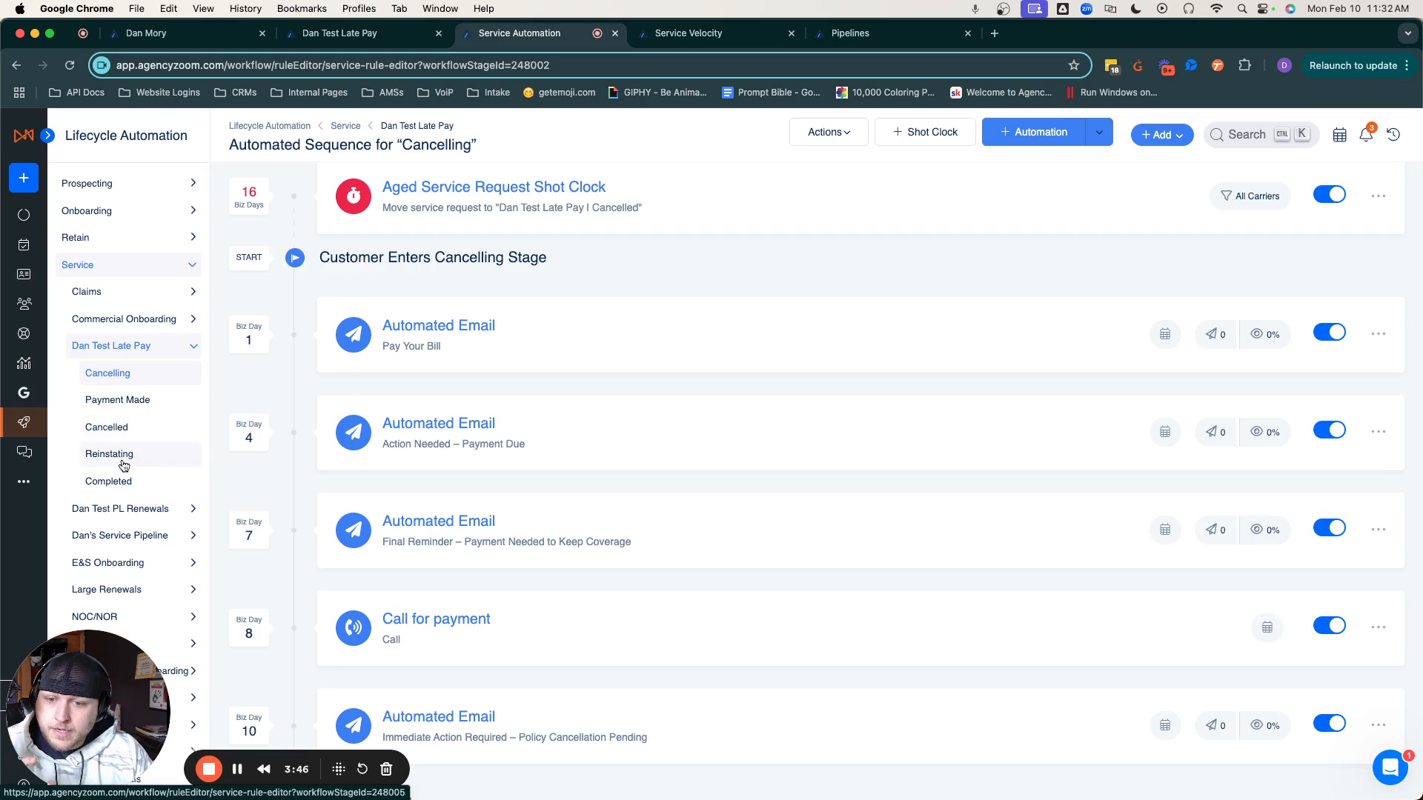
Step: Open the Cancelled stage's automated sequence and review the triggers and wording of its day 1 cancellation email
{"action": "left_click", "coordinate": [111, 429]}
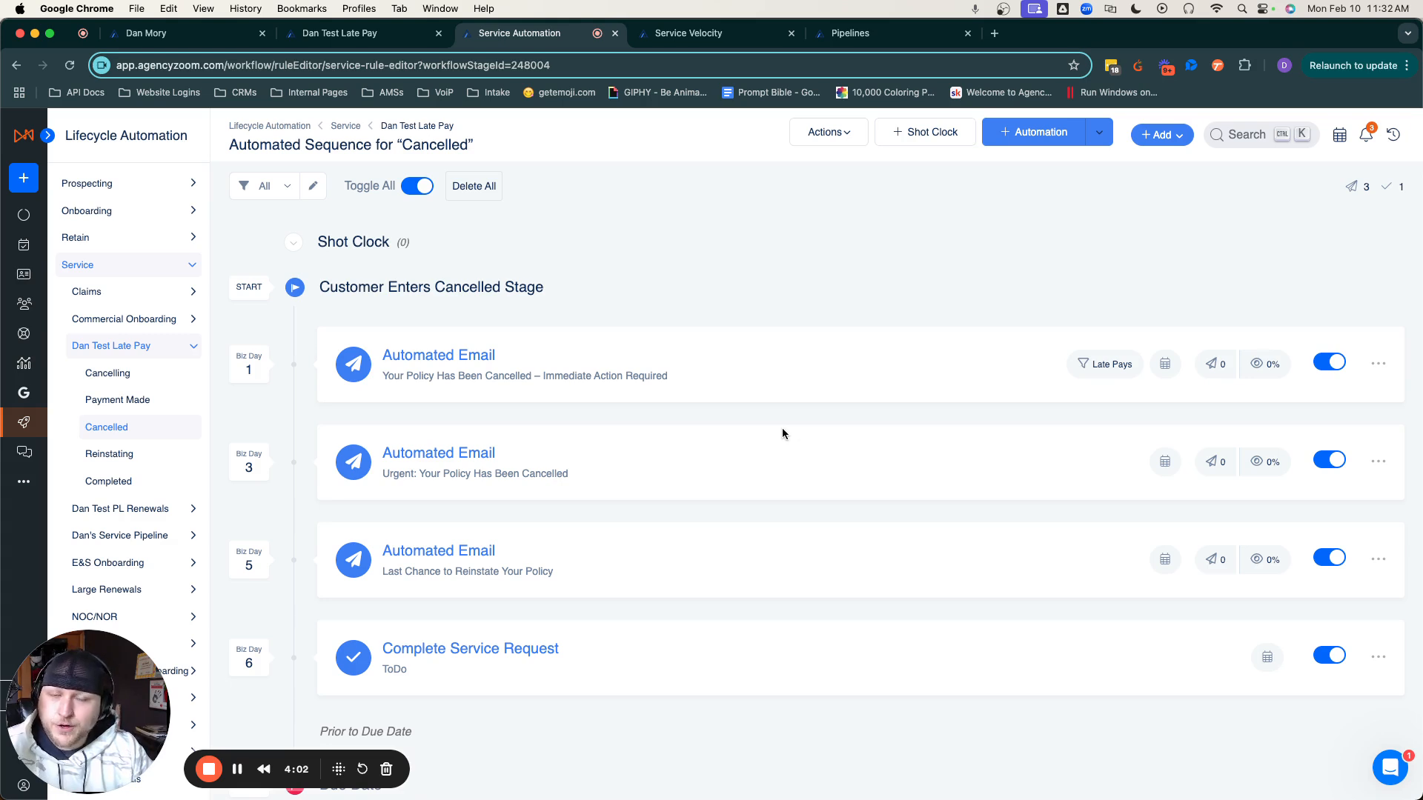
{"action": "left_click", "coordinate": [484, 360]}
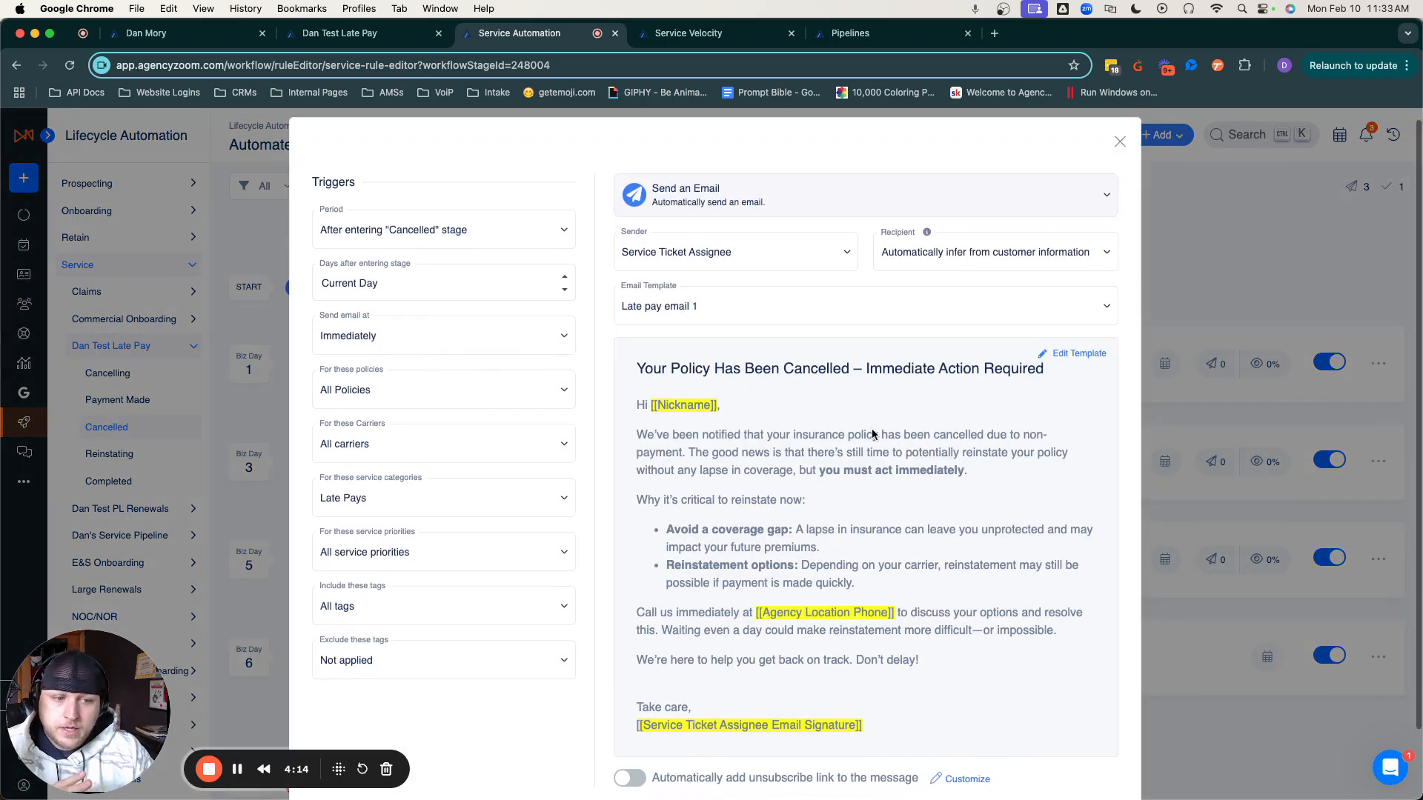
{"action": "scroll", "coordinate": [872, 435], "scroll_direction": "down", "scroll_amount": 2}
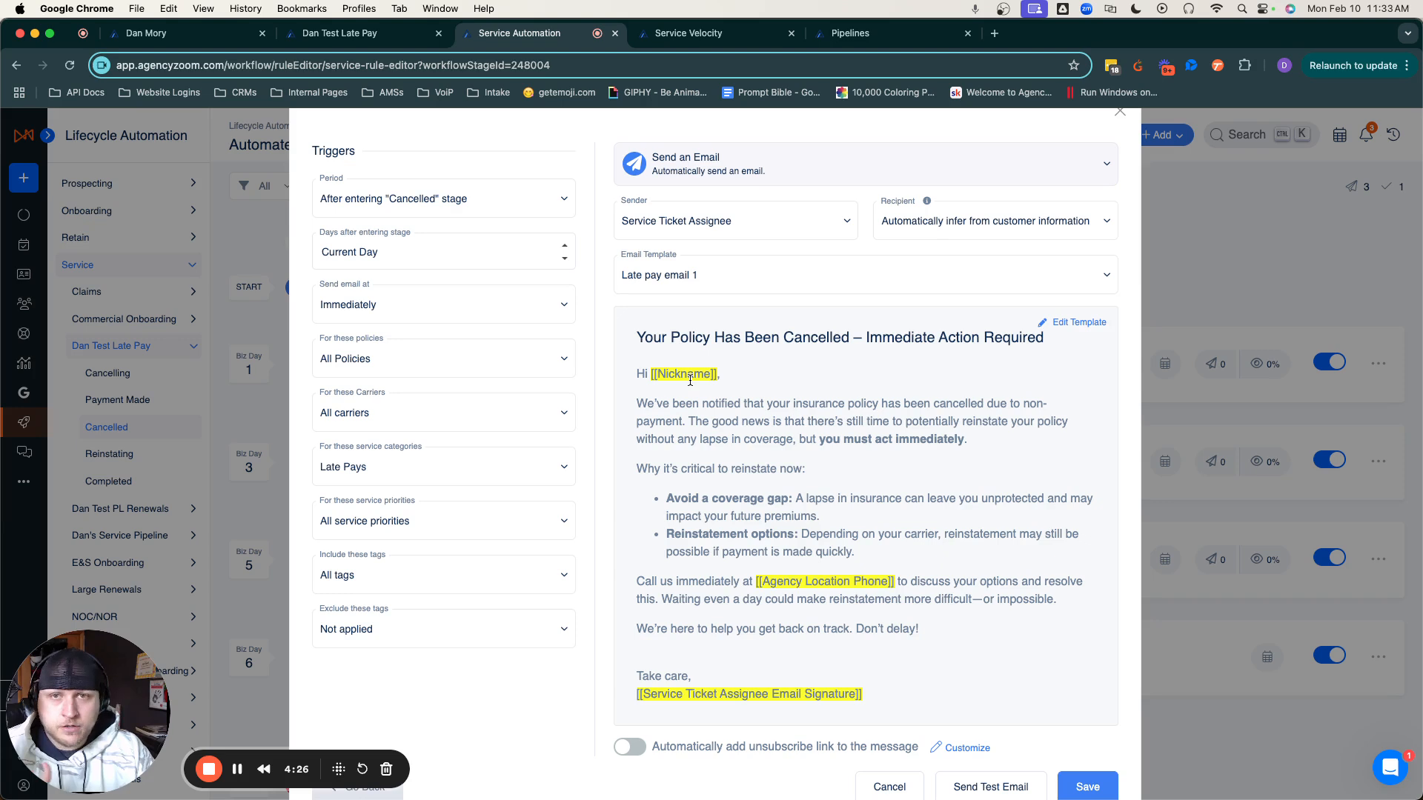
{"action": "left_click_drag", "start_coordinate": [668, 376], "coordinate": [709, 377]}
{"action": "left_click", "coordinate": [739, 376]}
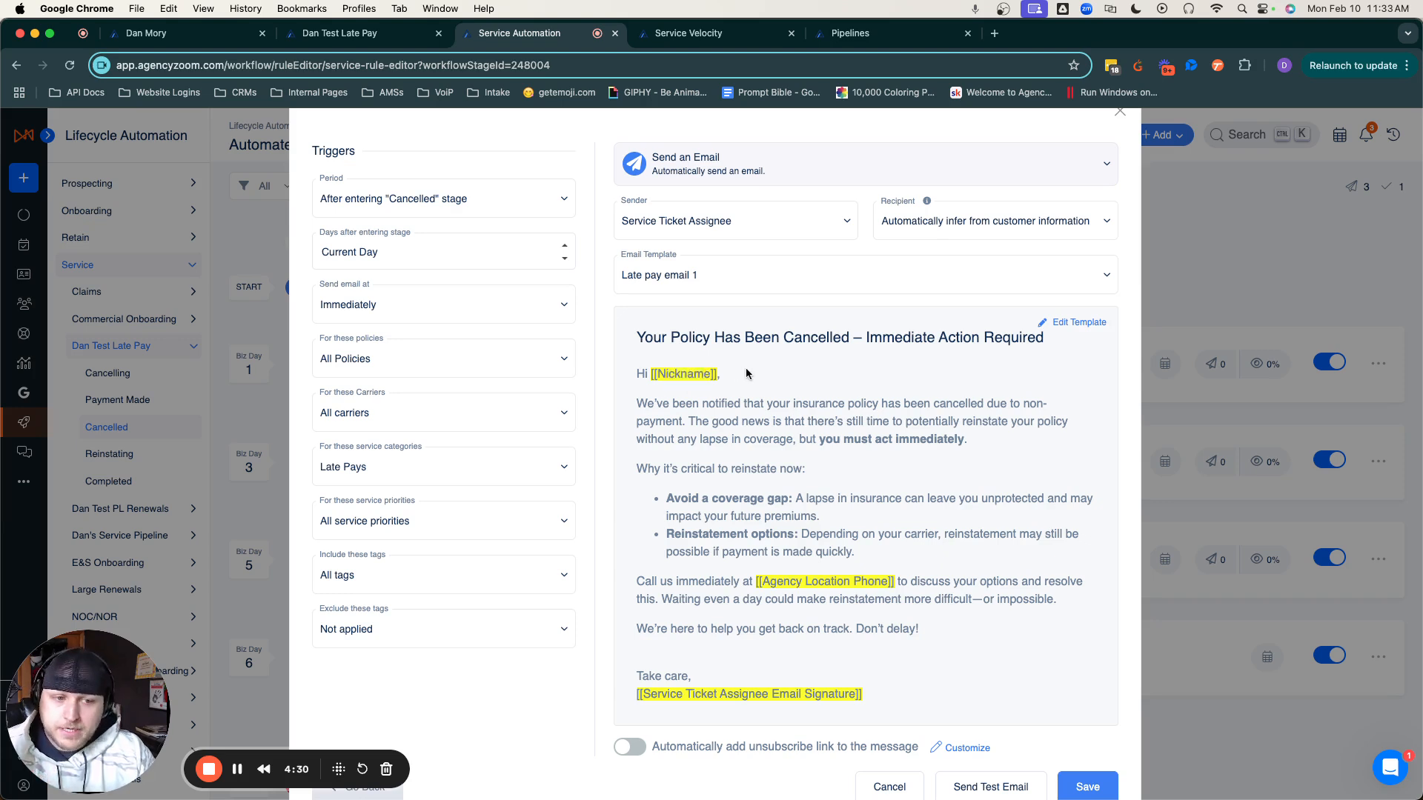
{"action": "scroll", "coordinate": [744, 374], "scroll_direction": "down", "scroll_amount": 1}
{"action": "scroll", "coordinate": [748, 376], "scroll_direction": "down", "scroll_amount": 1}
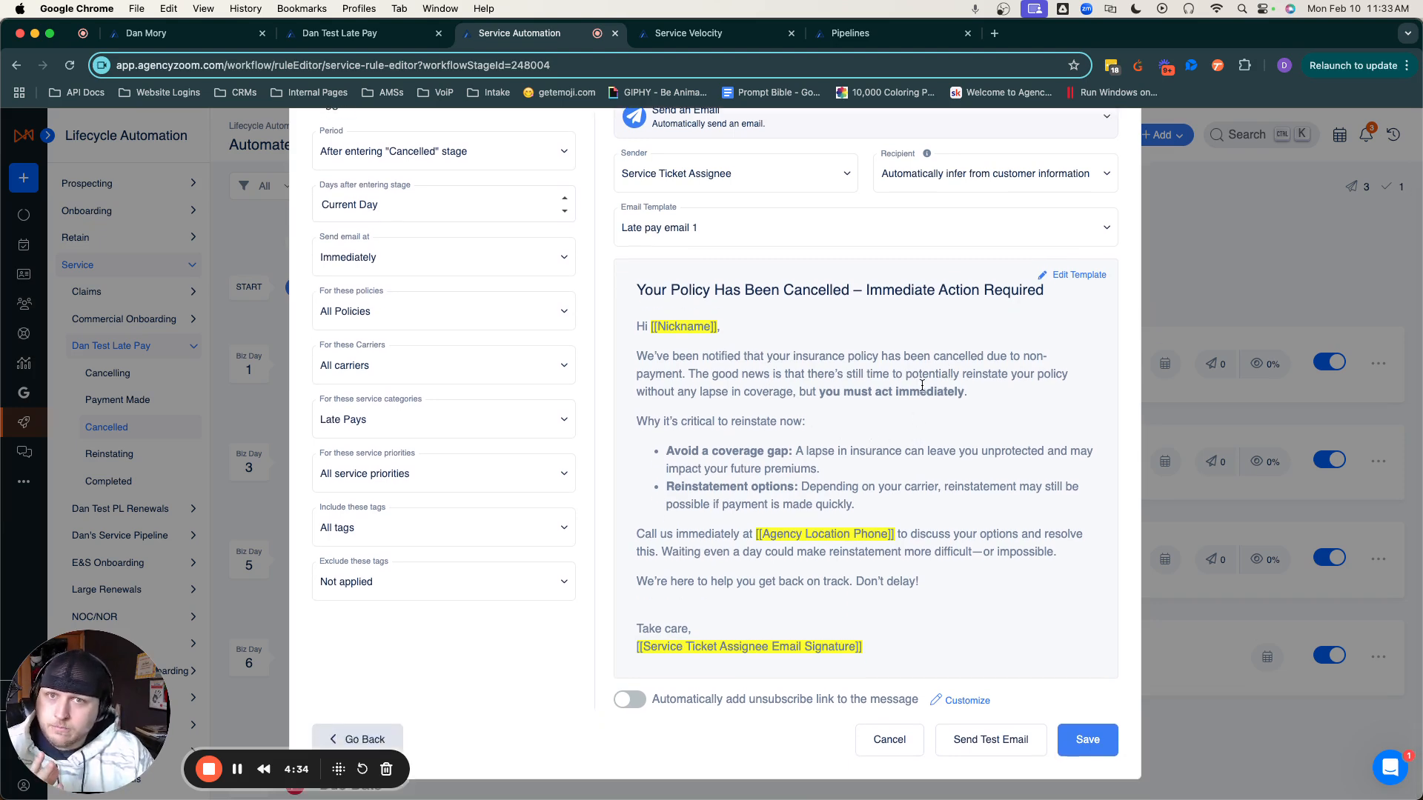
{"action": "scroll", "coordinate": [908, 436], "scroll_direction": "up", "scroll_amount": 1}
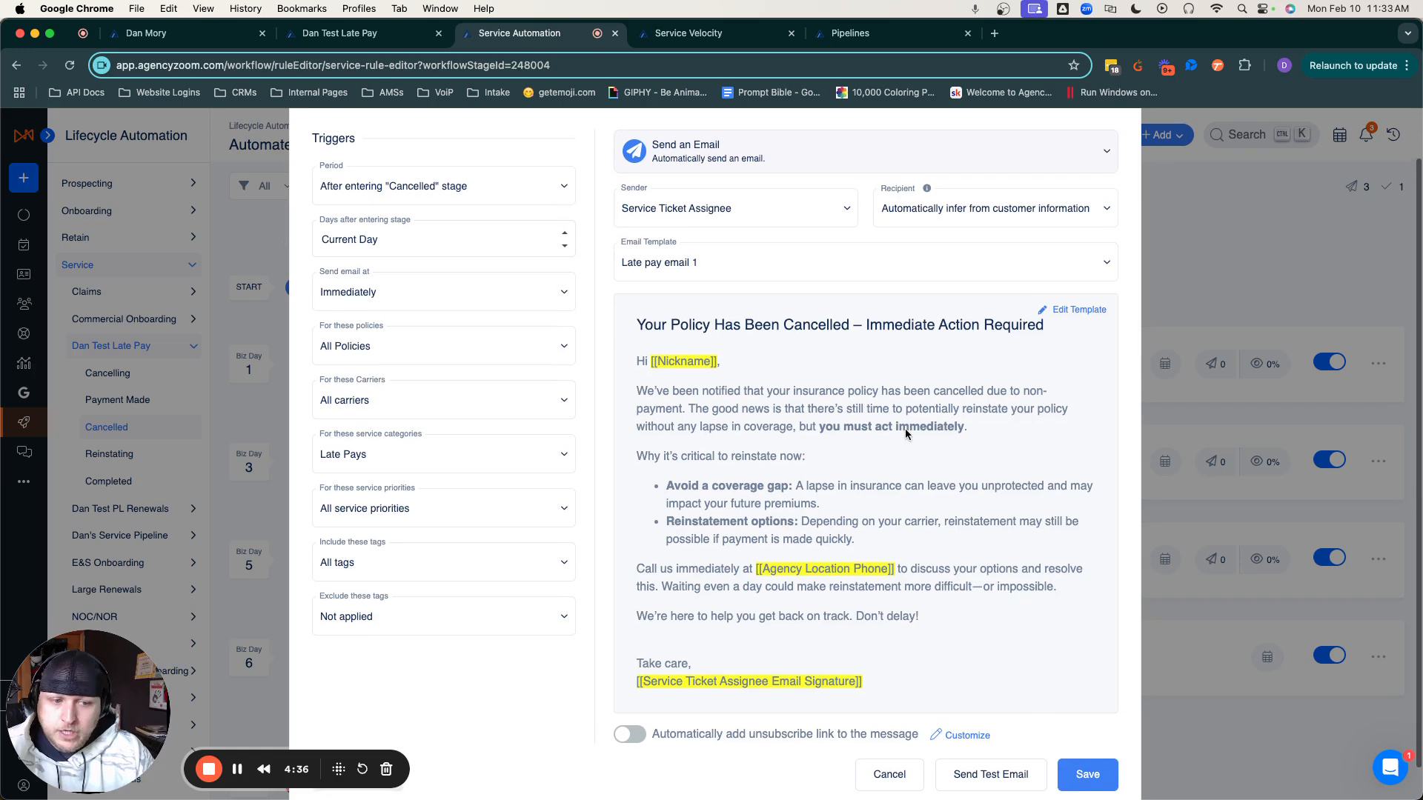
{"action": "scroll", "coordinate": [1012, 319], "scroll_direction": "up", "scroll_amount": 2}
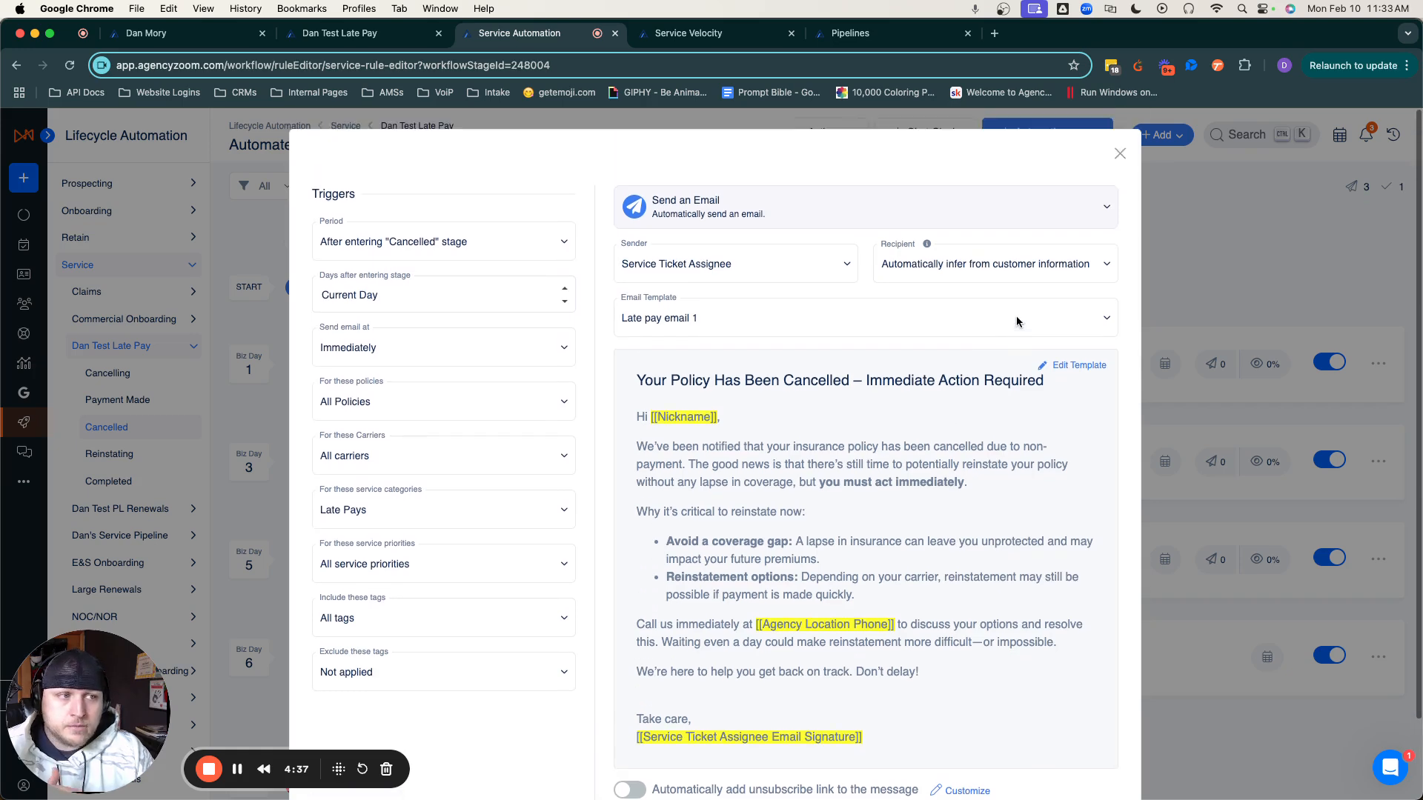
{"action": "left_click", "coordinate": [1119, 154]}
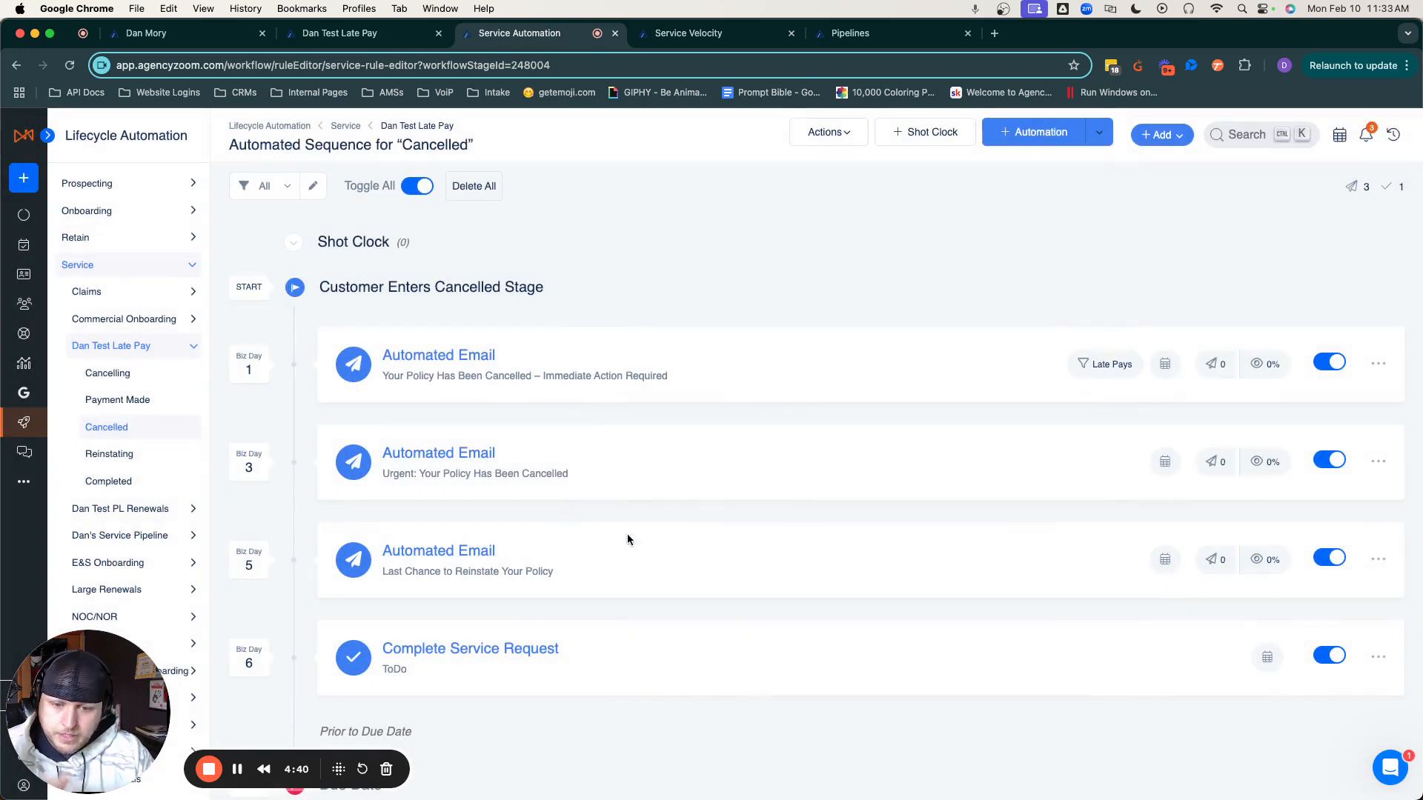
Step: Review the Complete Service Request to-do in the Cancelled stage, checking its trigger, assignee and notes
{"action": "scroll", "coordinate": [697, 552], "scroll_direction": "down", "scroll_amount": 1}
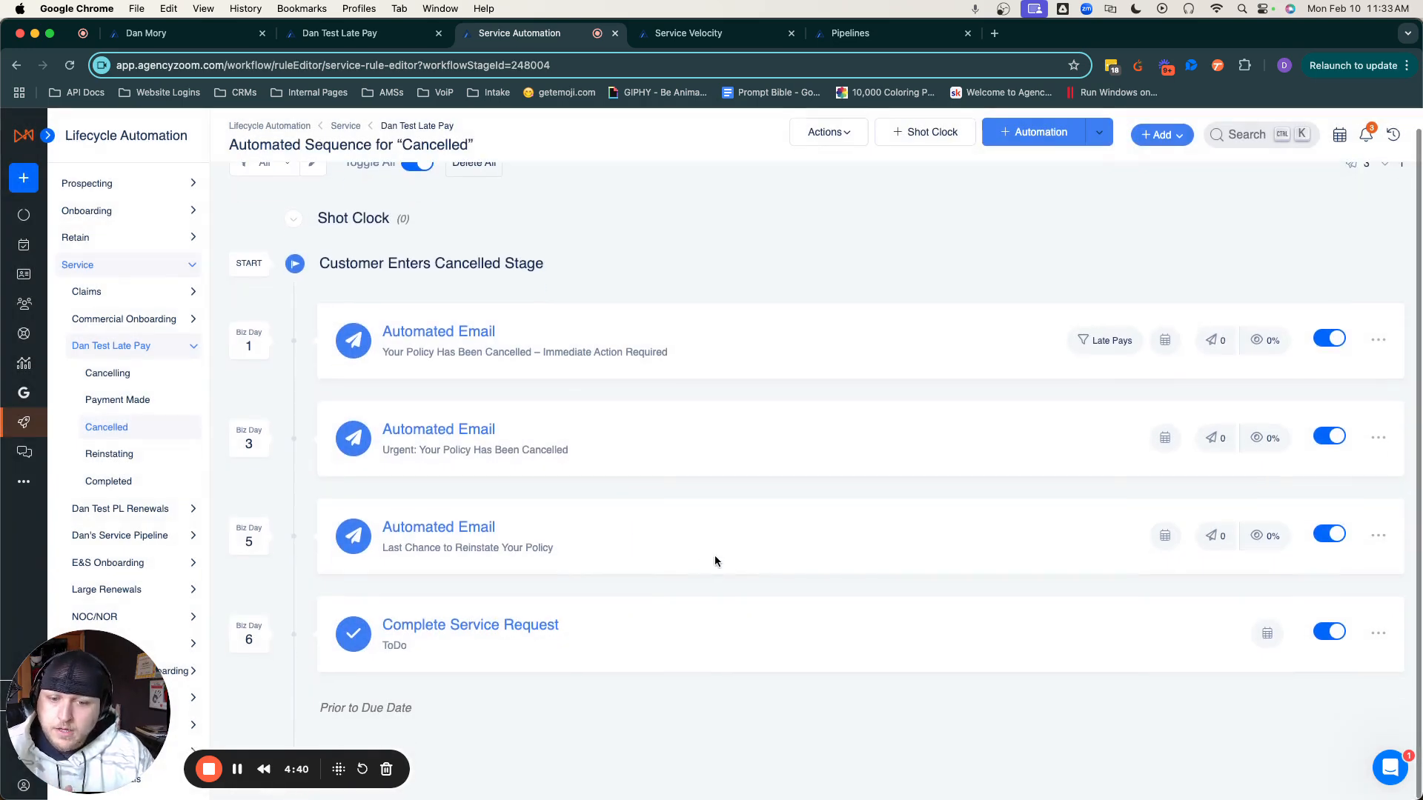
{"action": "left_click", "coordinate": [489, 636]}
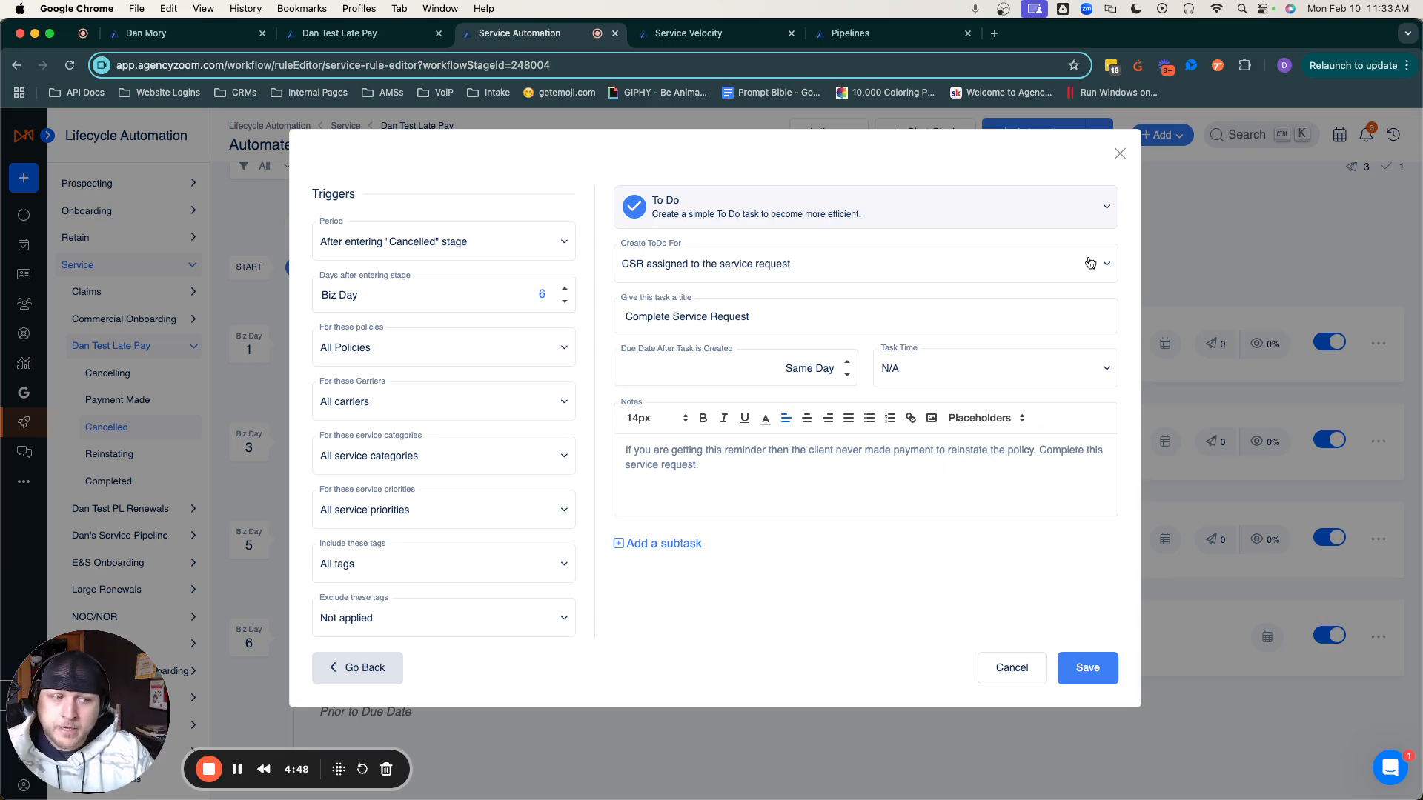
{"action": "left_click", "coordinate": [1117, 157]}
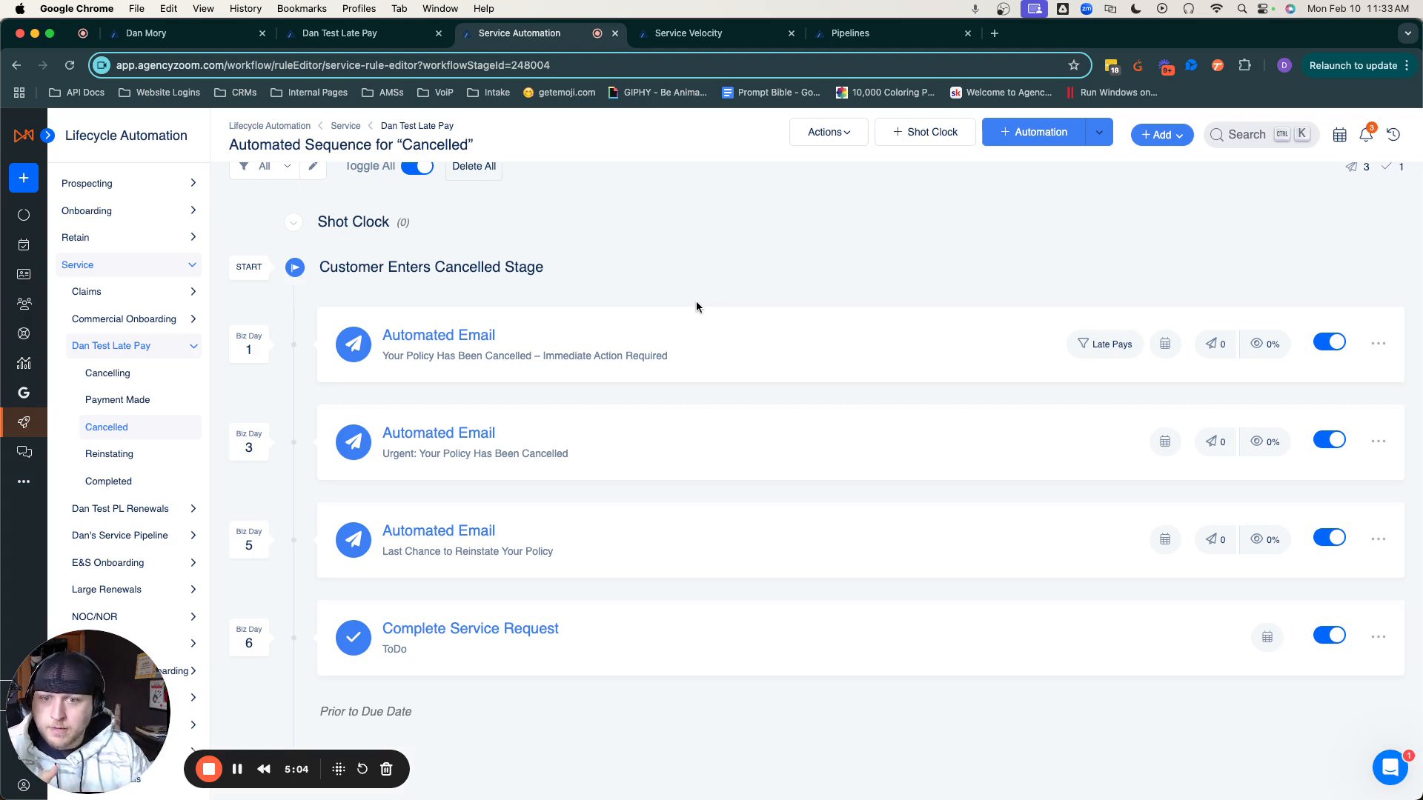
{"action": "scroll", "coordinate": [696, 303], "scroll_direction": "up", "scroll_amount": 1}
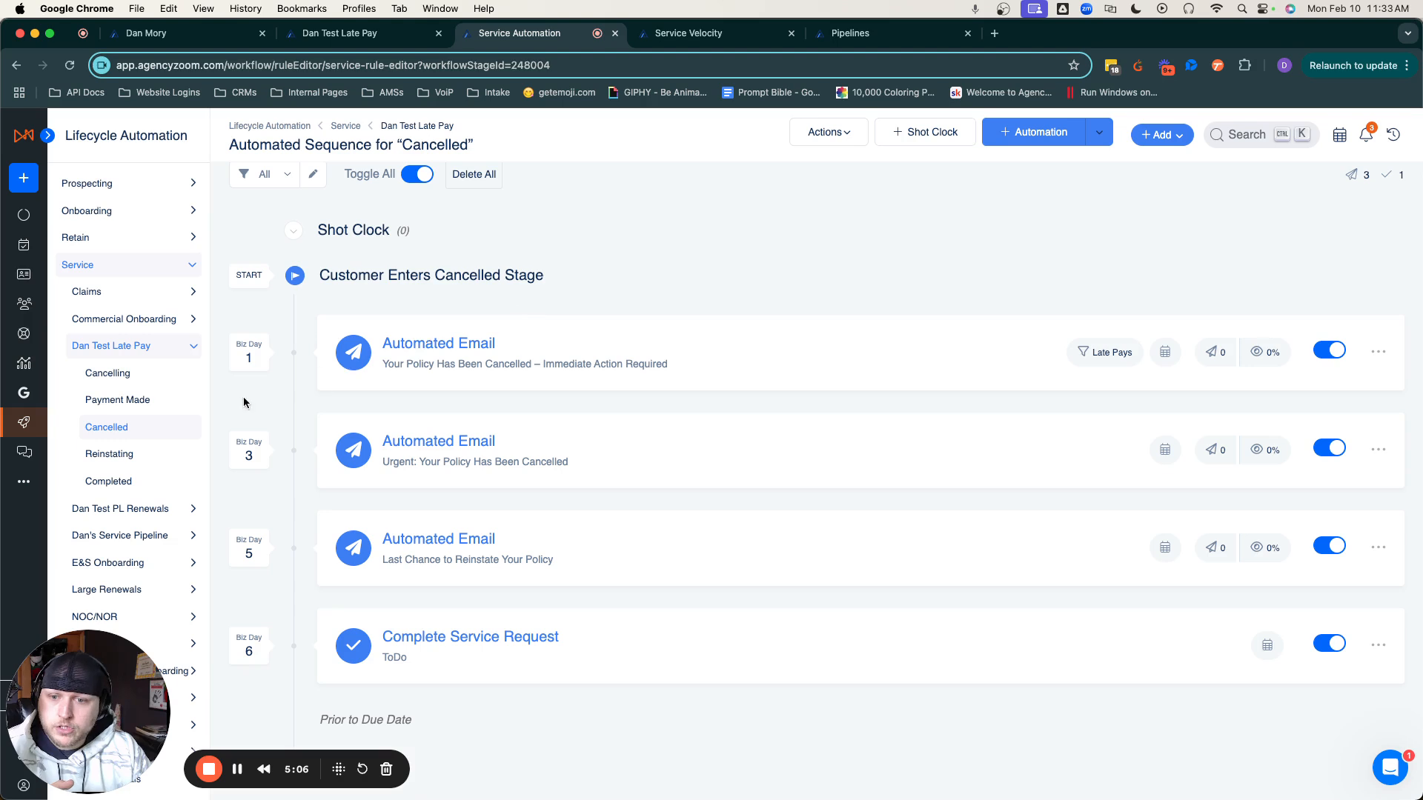
Step: Examine the Payment Made stage's automated sequence and compare it with the stages on the Dan Test Late Pay pipeline board
{"action": "left_click", "coordinate": [131, 405]}
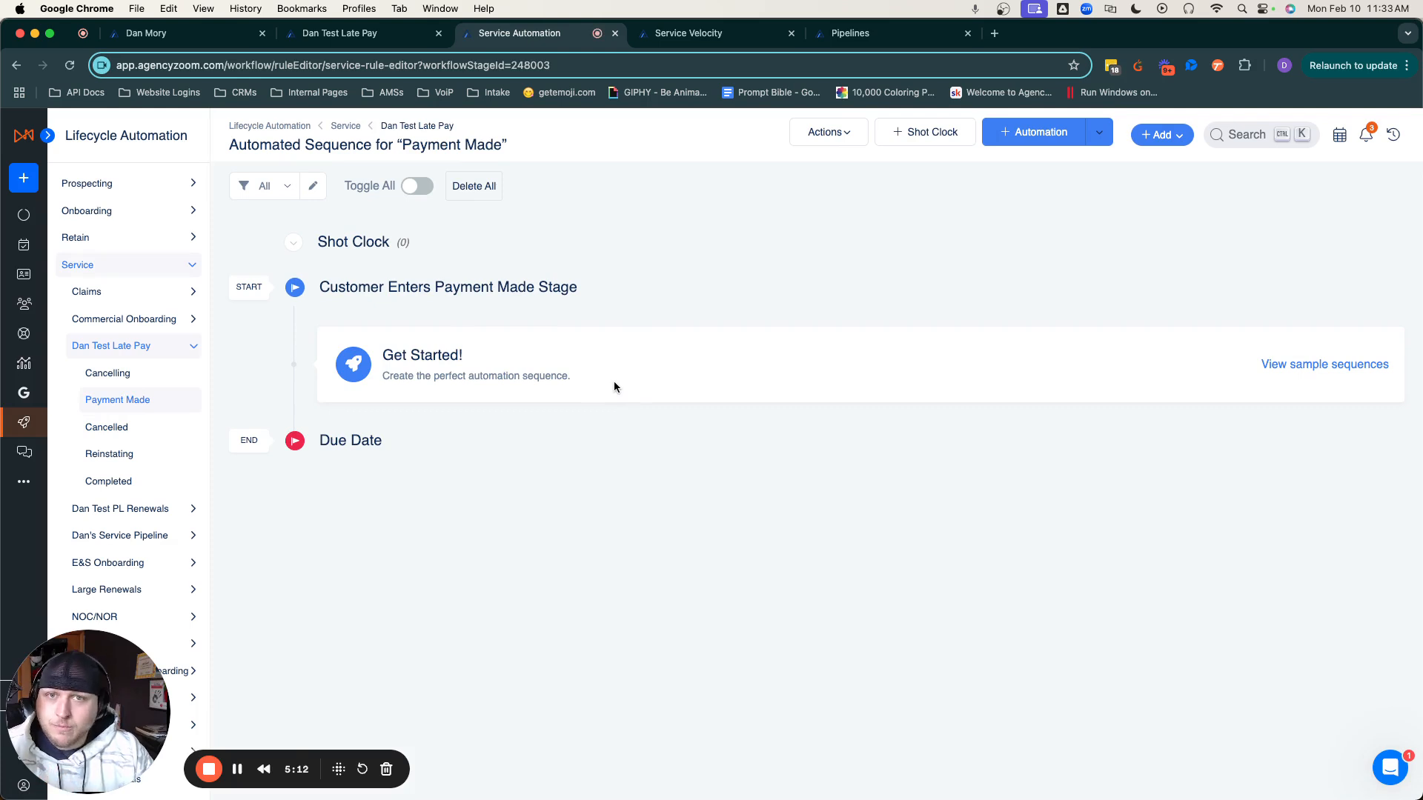
{"action": "left_click", "coordinate": [340, 33]}
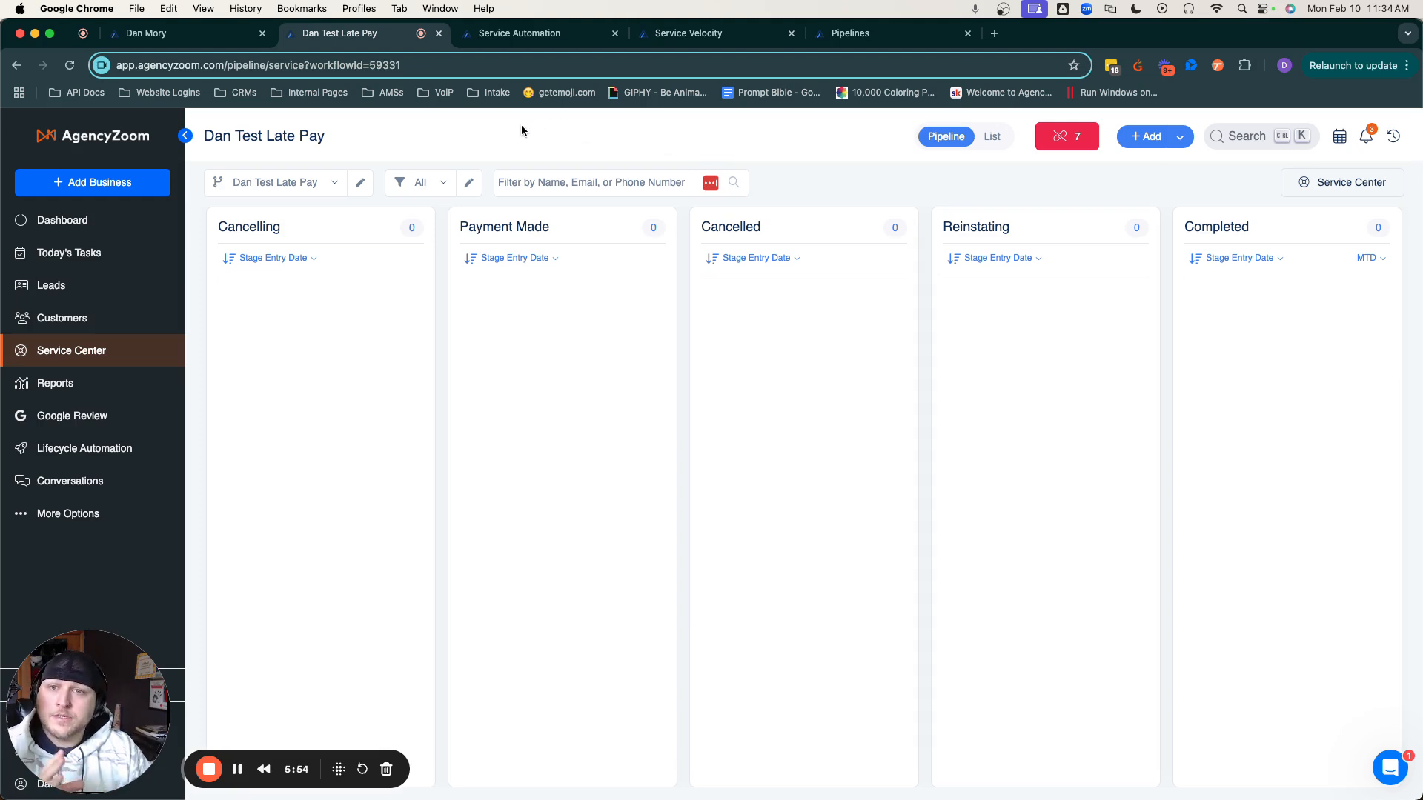
{"action": "left_click", "coordinate": [524, 35]}
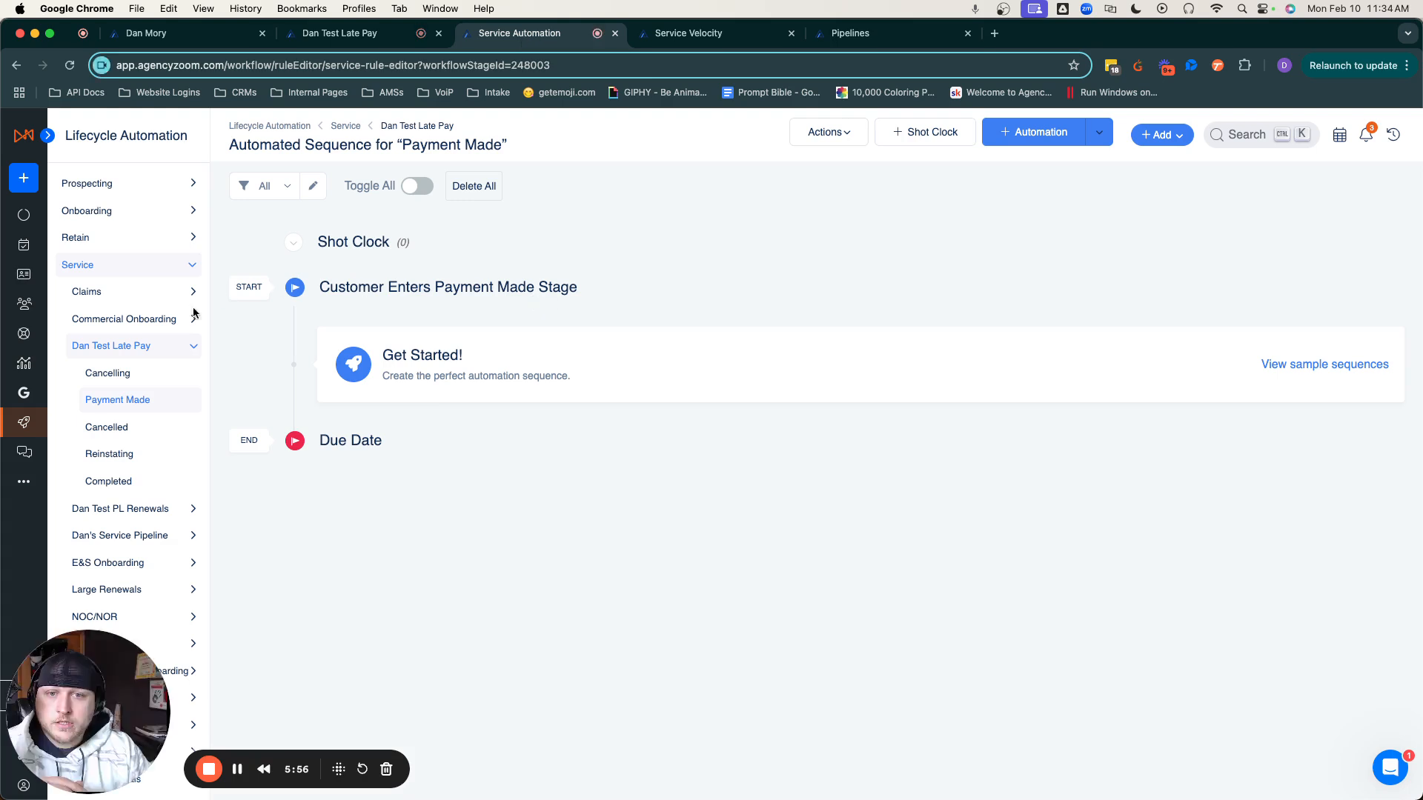
Step: Start a new automated email for the Cancelling stage, set its trigger period to Prior to due date, and discard it
{"action": "left_click", "coordinate": [111, 373]}
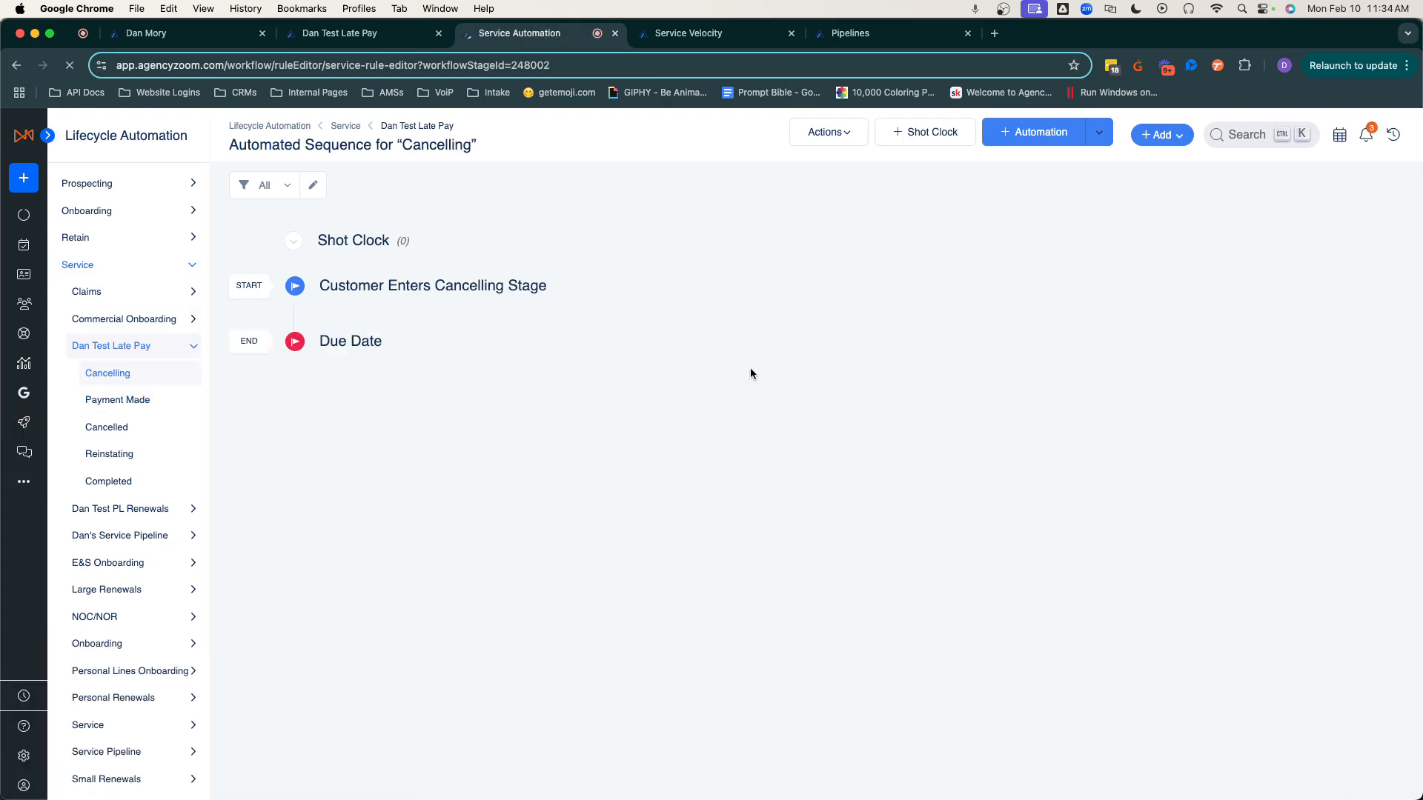
{"action": "scroll", "coordinate": [444, 400], "scroll_direction": "down", "scroll_amount": 1}
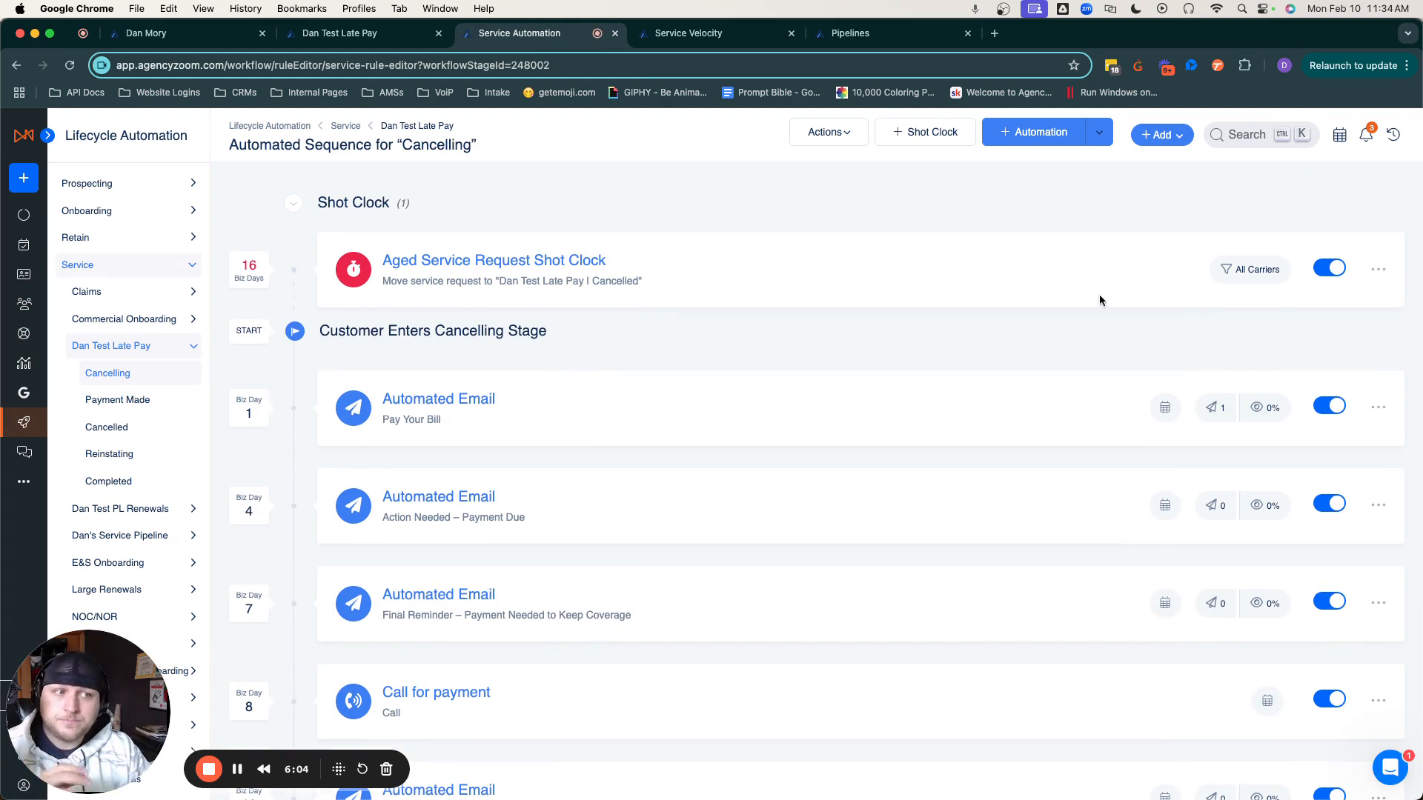
{"action": "left_click", "coordinate": [1099, 132]}
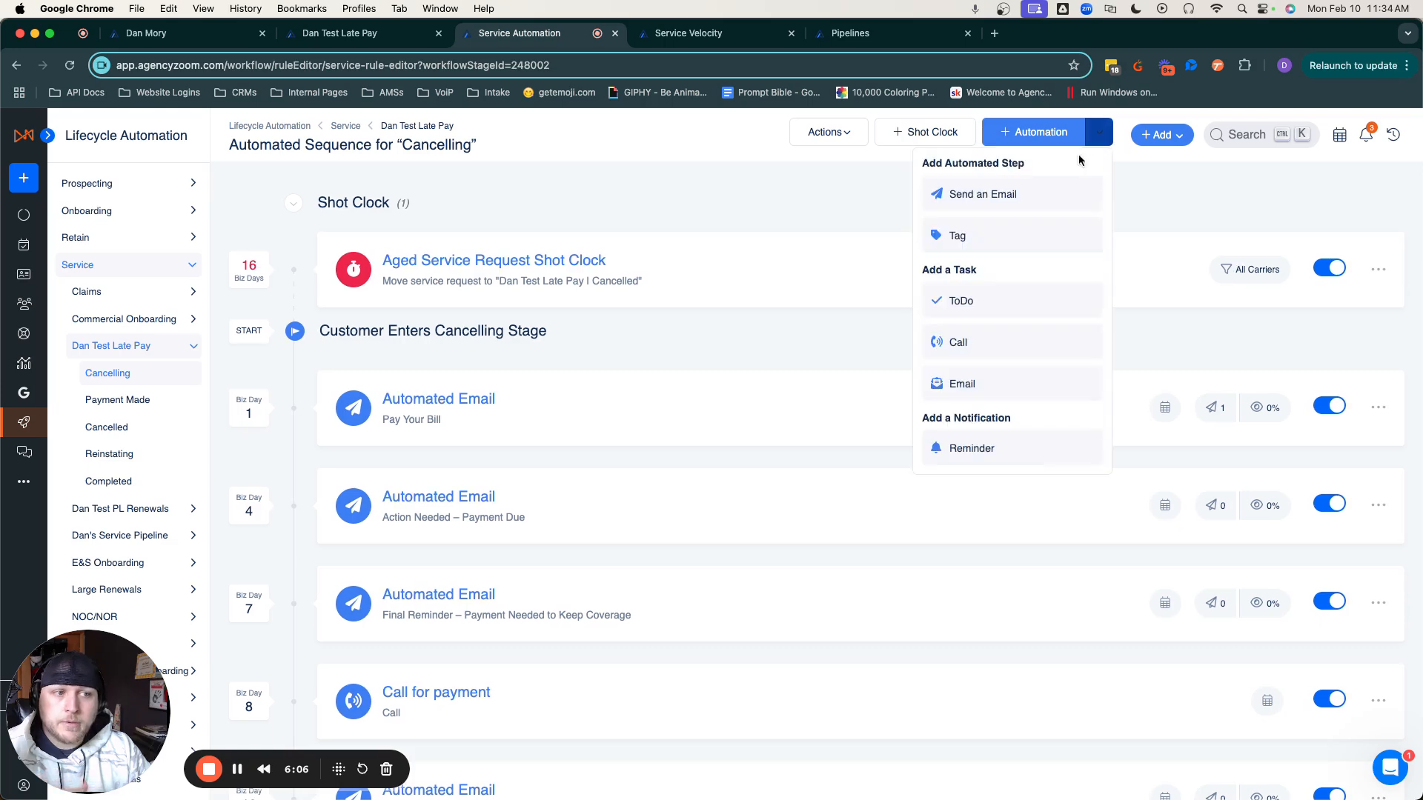
{"action": "left_click", "coordinate": [1011, 196]}
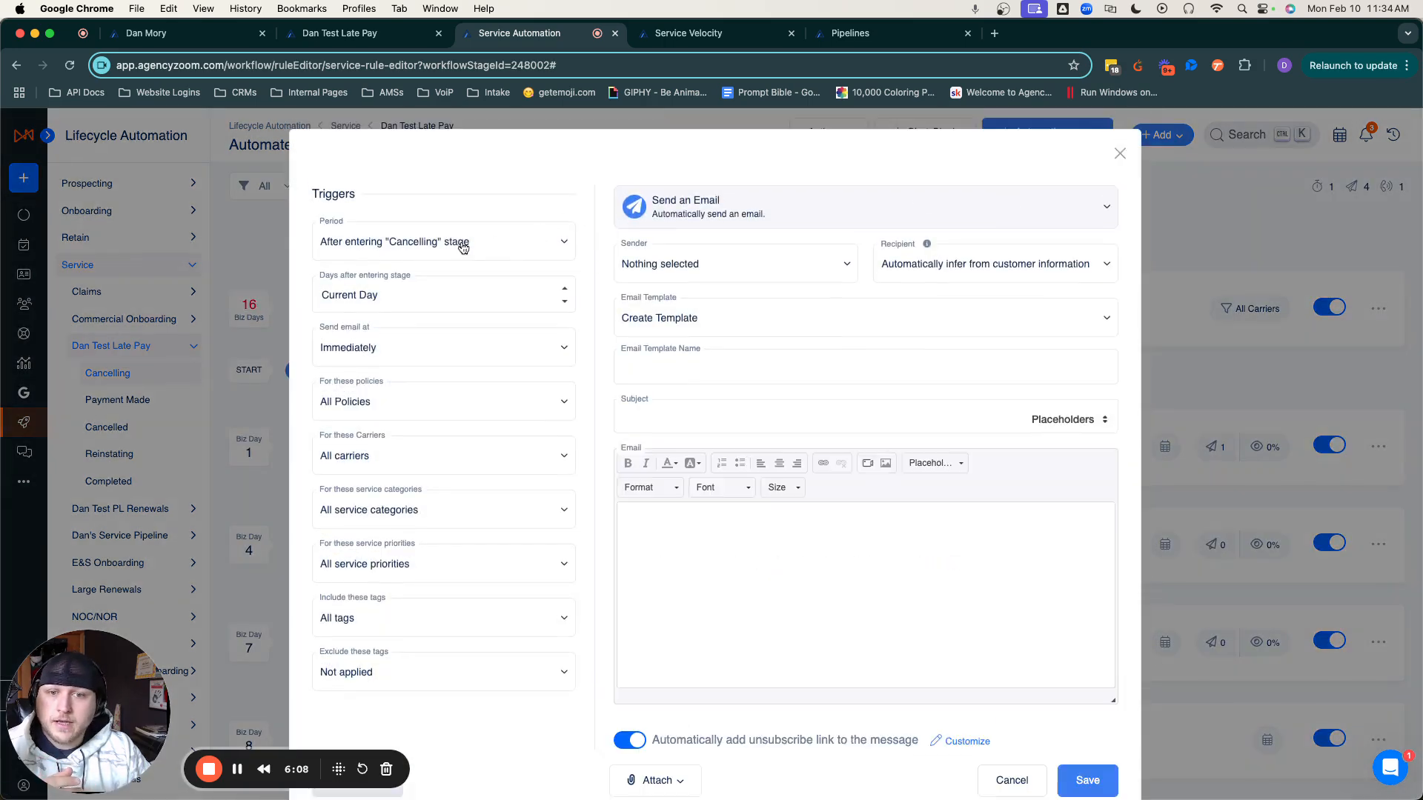
{"action": "left_click", "coordinate": [461, 245]}
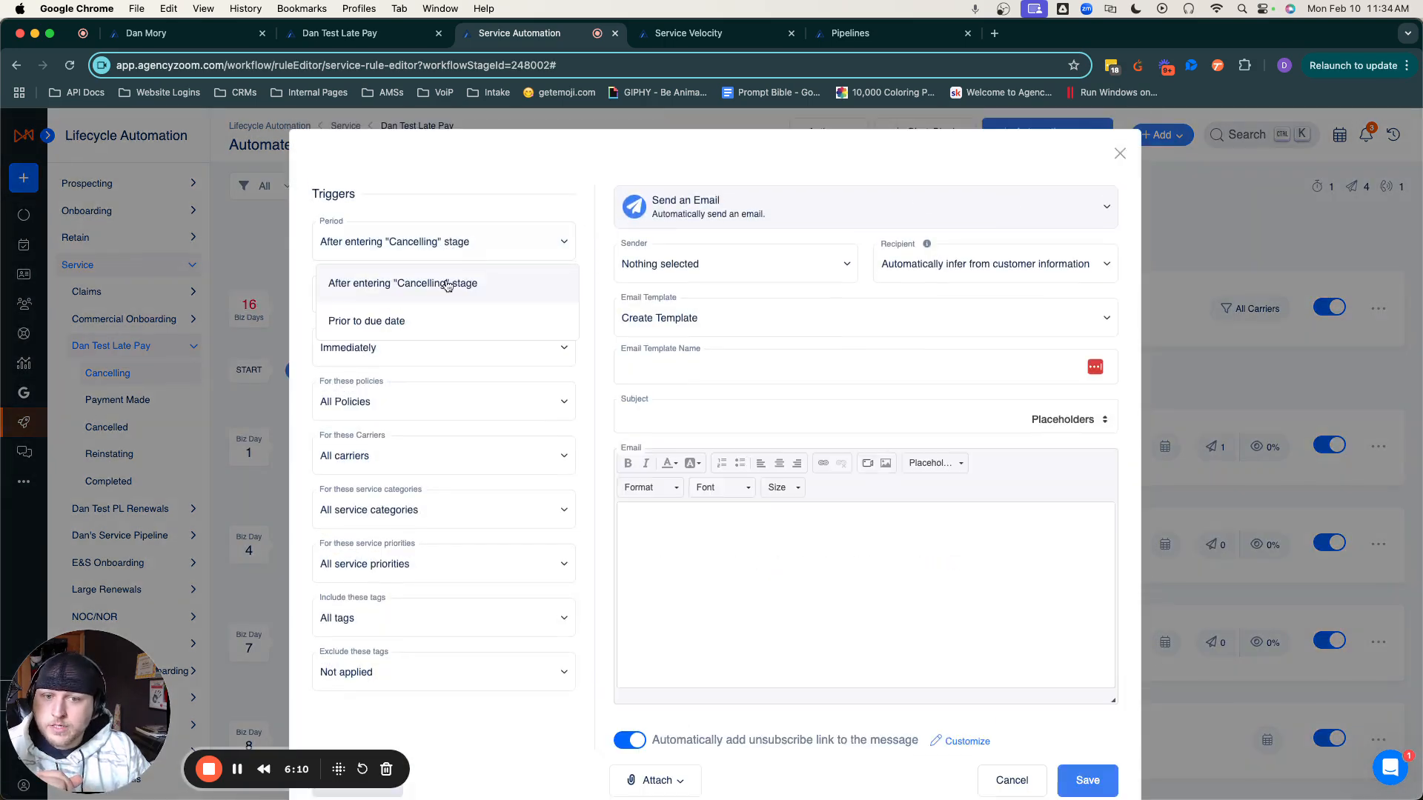
{"action": "left_click", "coordinate": [399, 321]}
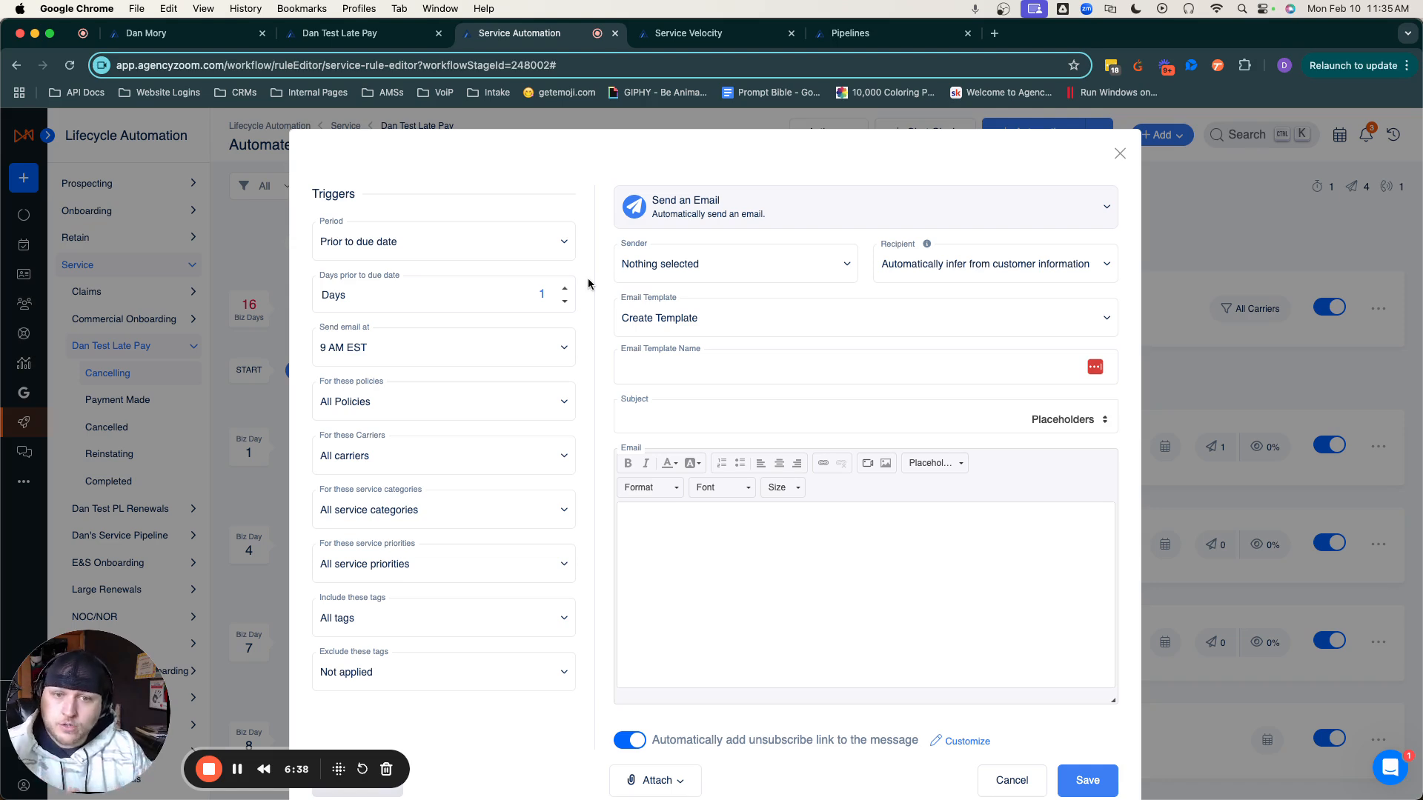
{"action": "scroll", "coordinate": [889, 319], "scroll_direction": "down", "scroll_amount": 1}
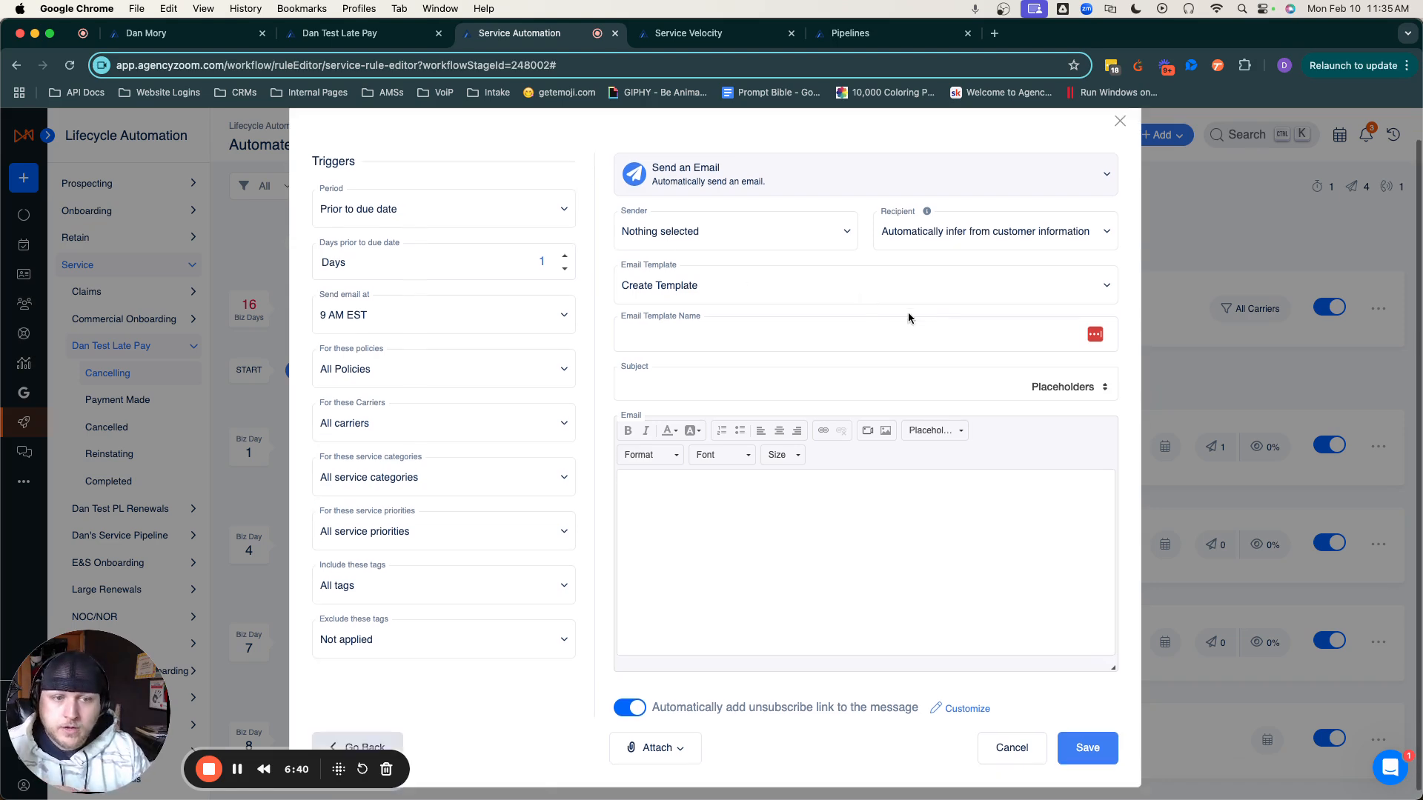
{"action": "scroll", "coordinate": [1065, 196], "scroll_direction": "up", "scroll_amount": 1}
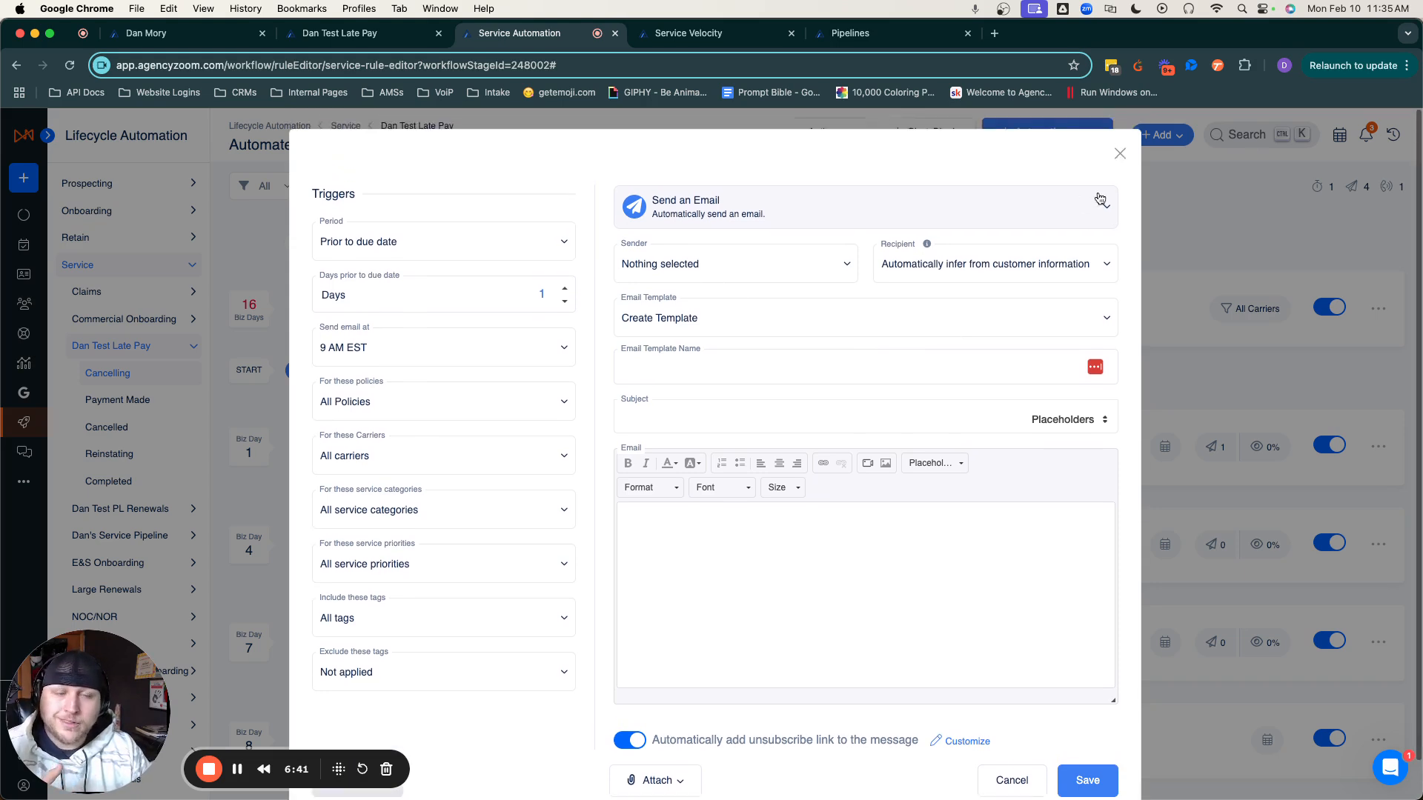
{"action": "left_click", "coordinate": [1119, 154]}
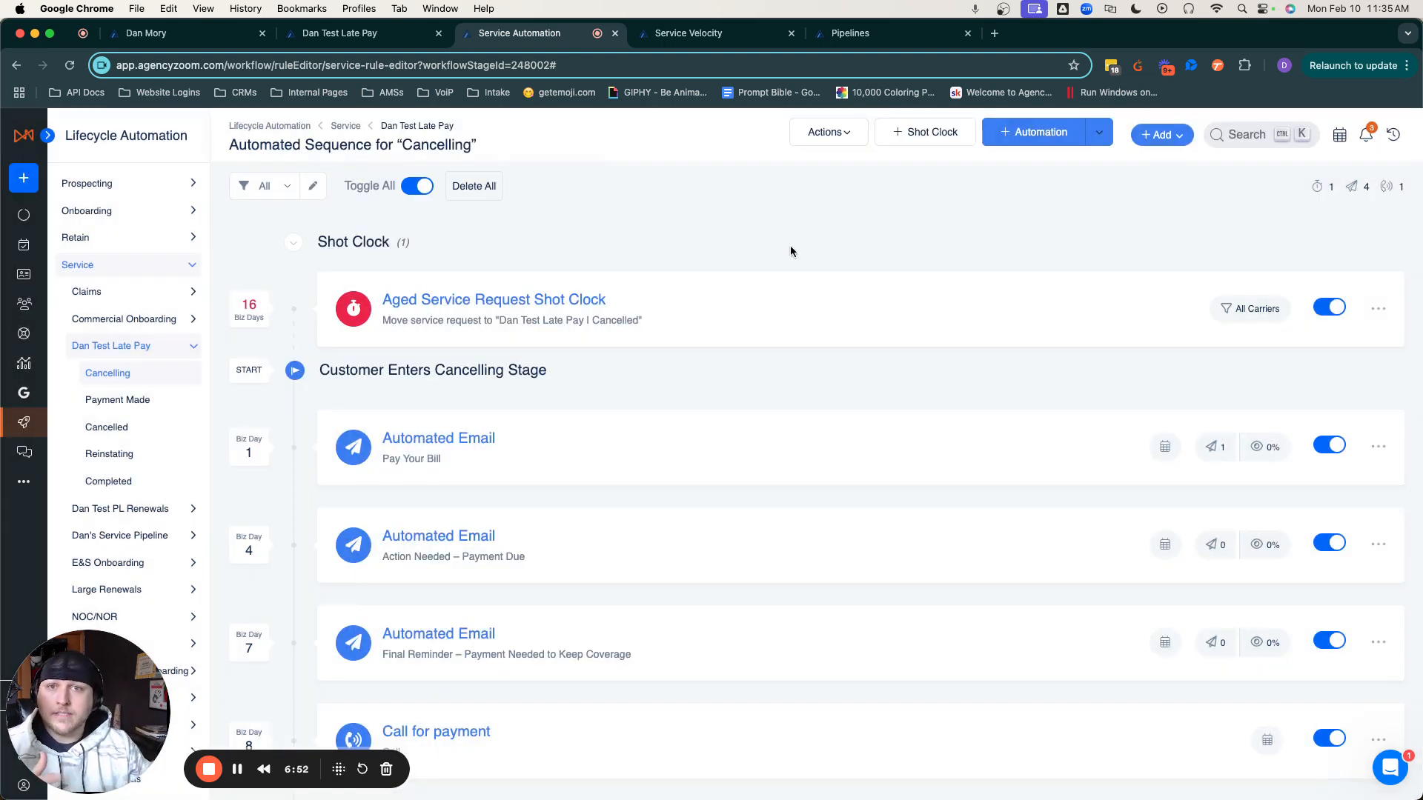